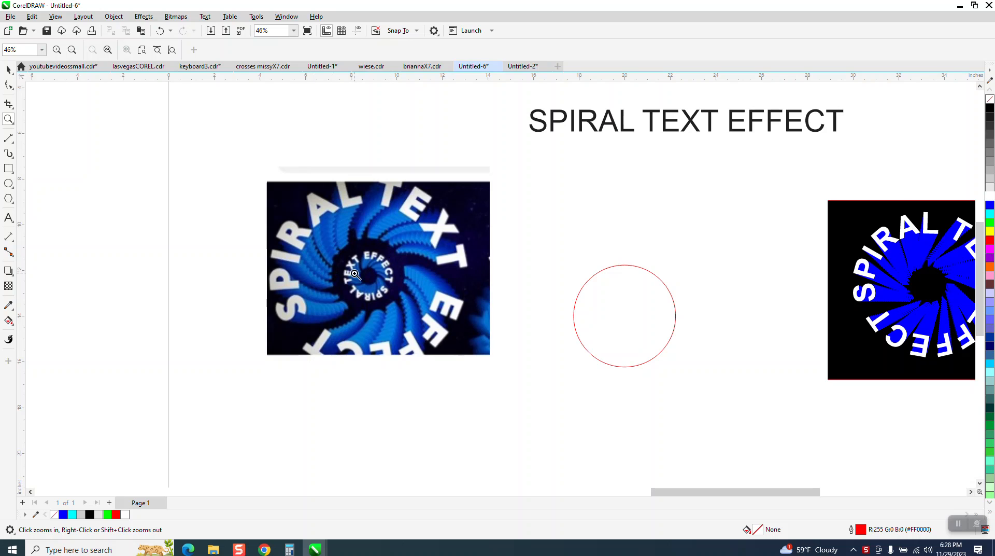
scroll(342, 239, down, 1)
scroll(339, 241, down, 1)
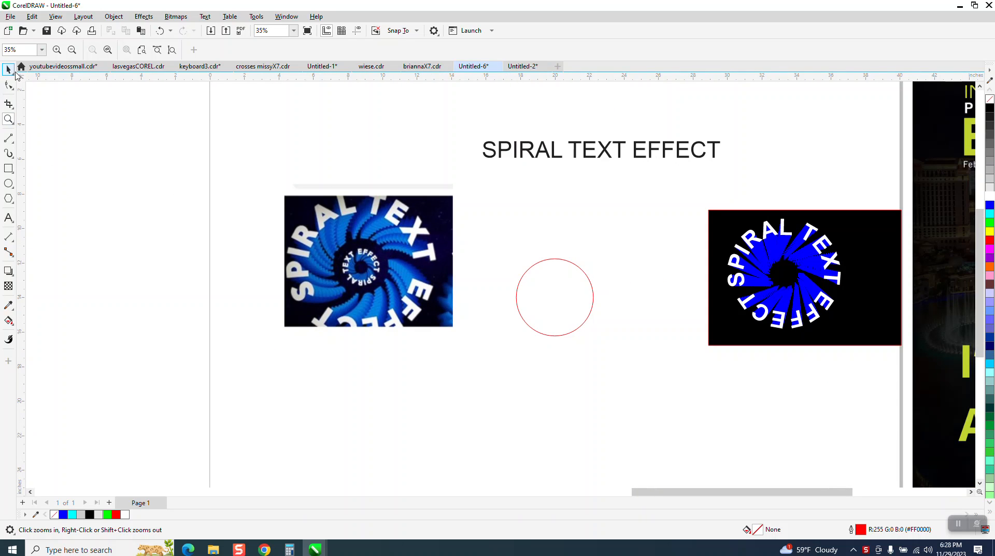
click(9, 69)
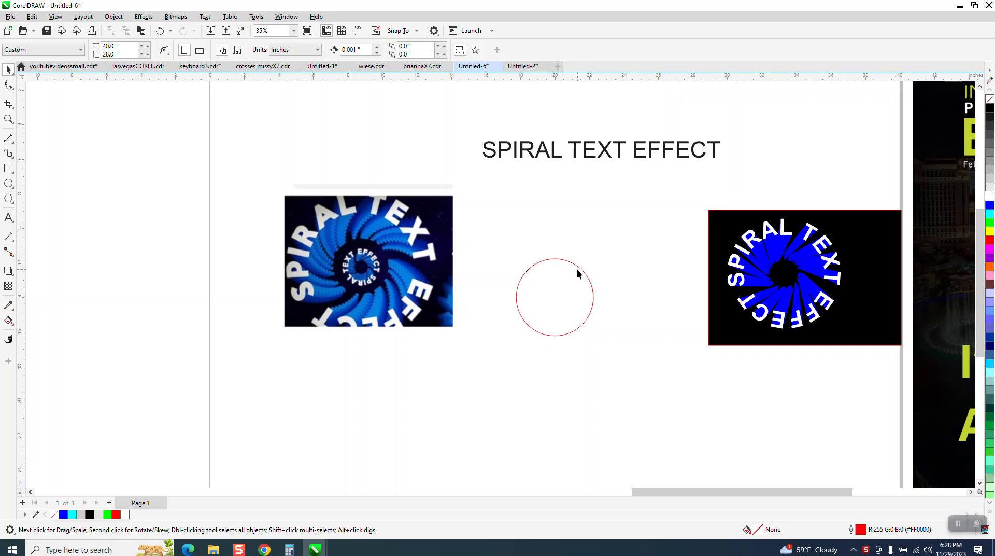
click(579, 269)
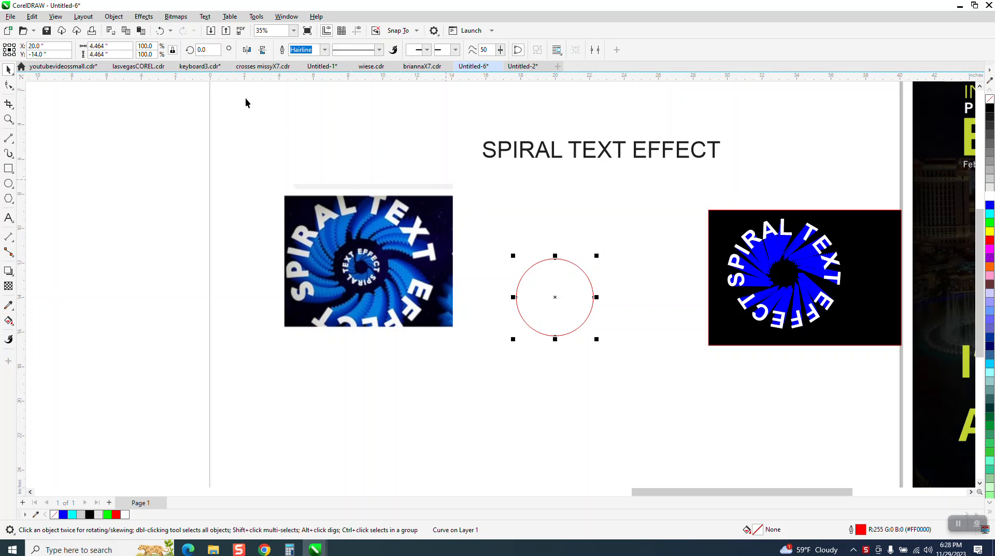
click(116, 19)
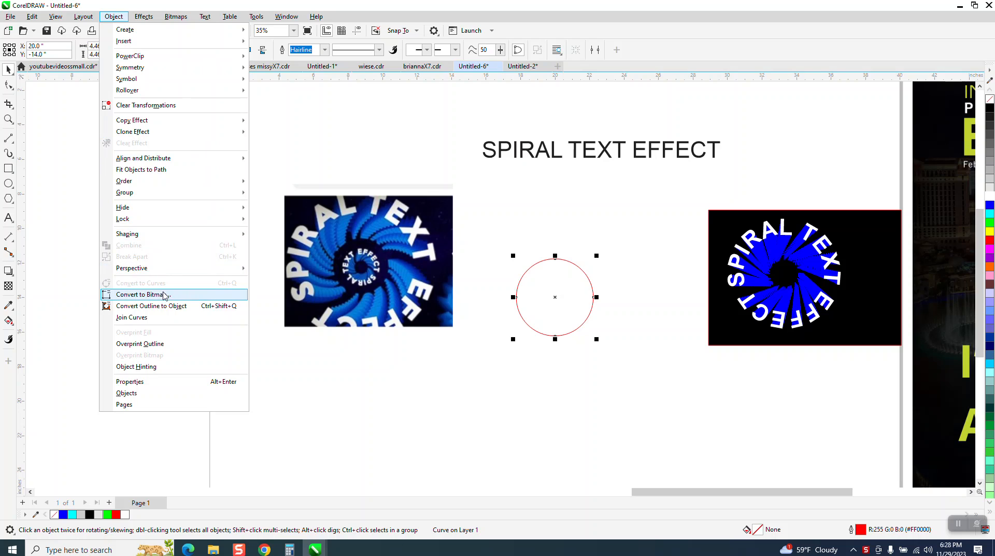
mouse_move(233, 234)
click(337, 150)
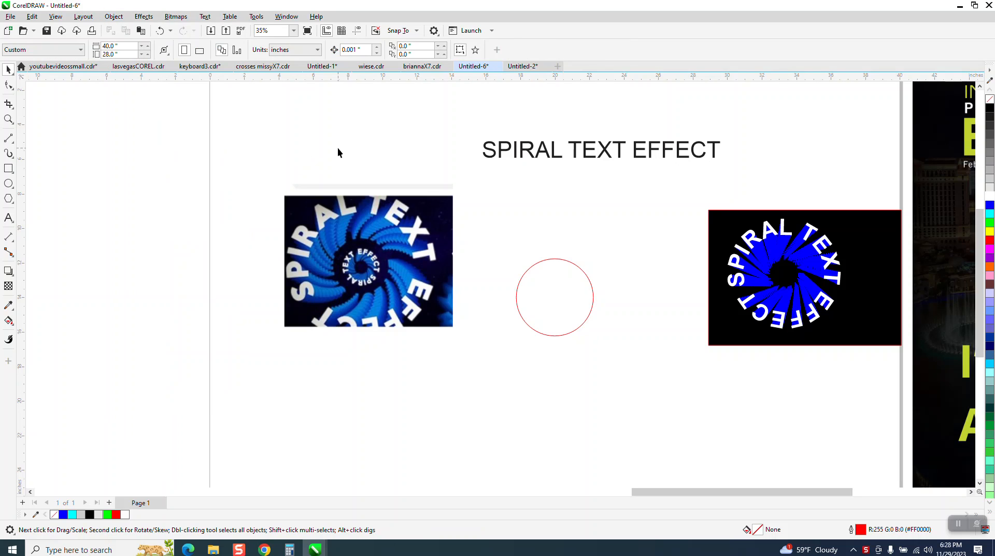
Open the red circle's object properties and show its curve information, including the curve length
click(557, 264)
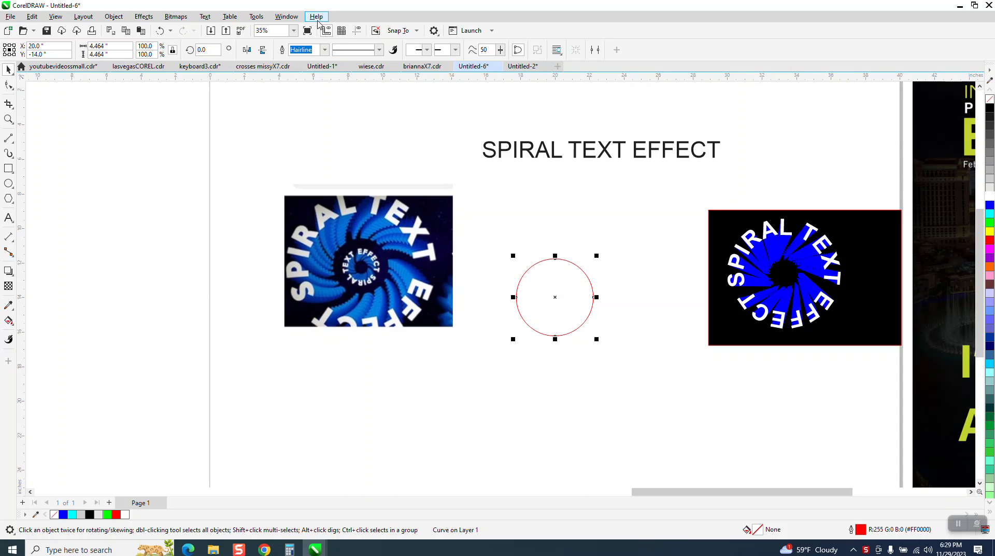
click(278, 18)
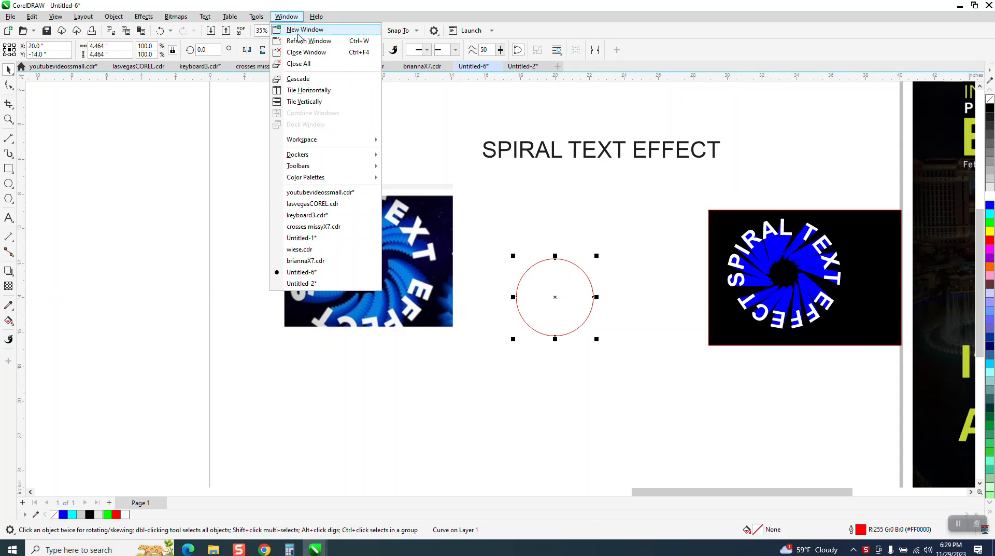
mouse_move(310, 154)
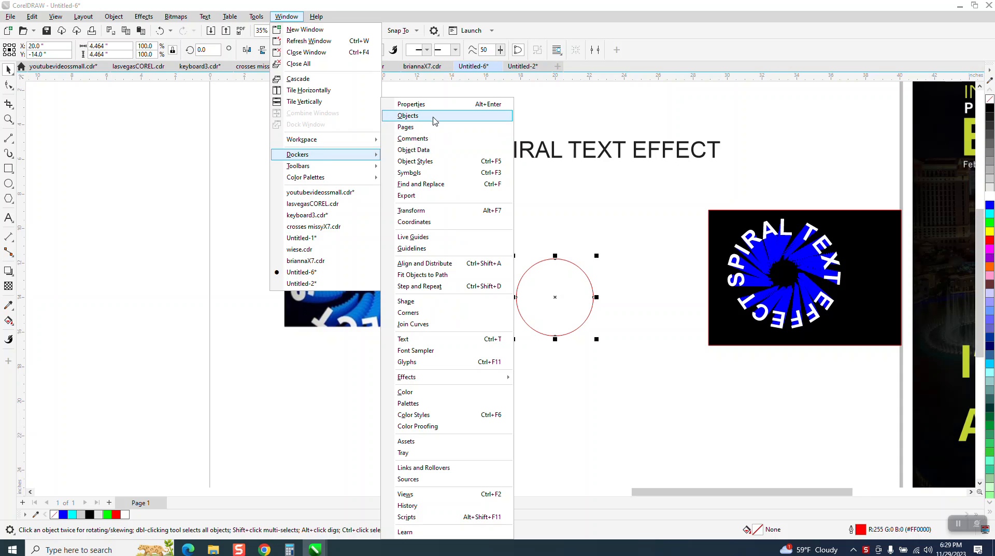
click(417, 103)
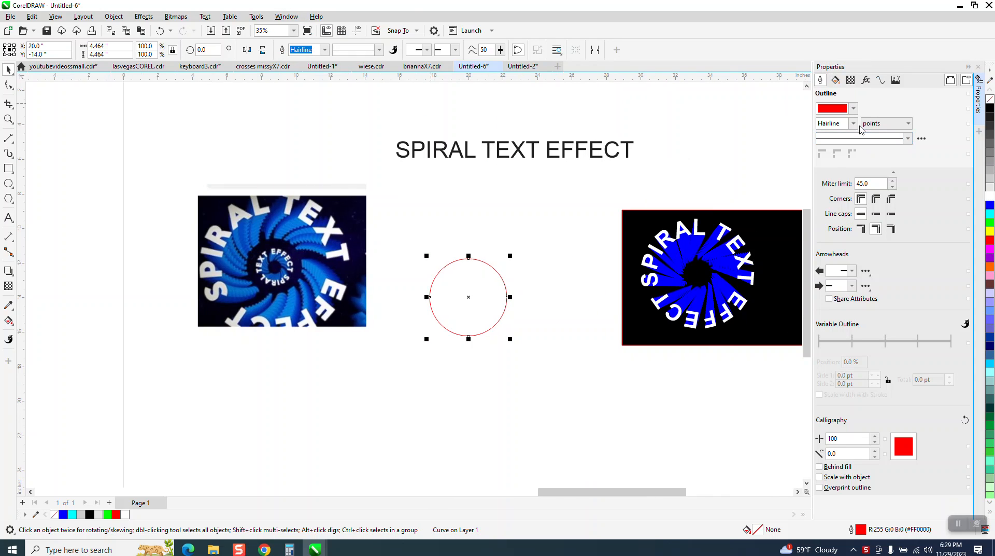
click(883, 81)
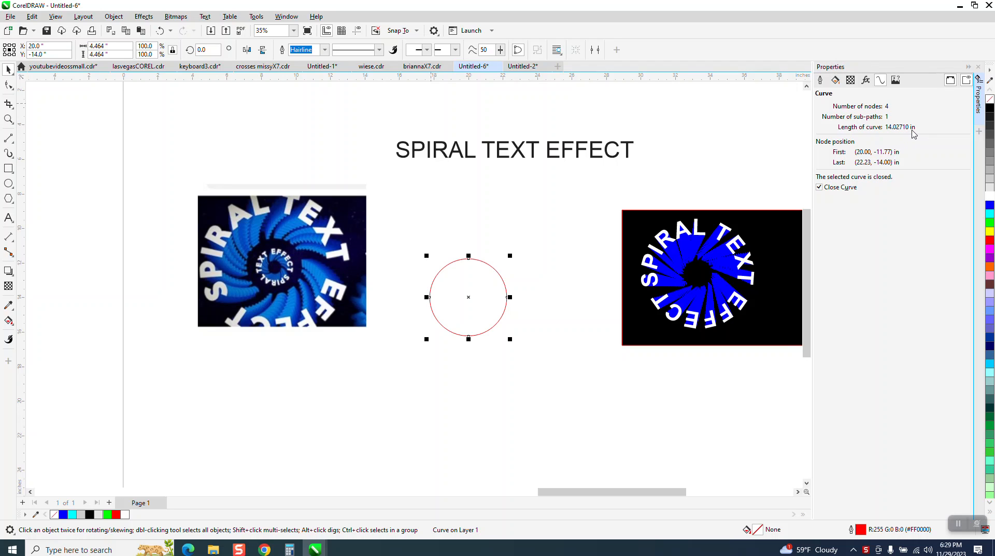
Make the SPIRAL TEXT EFFECT text bold and fit it to the outside of the red circle's path
click(555, 158)
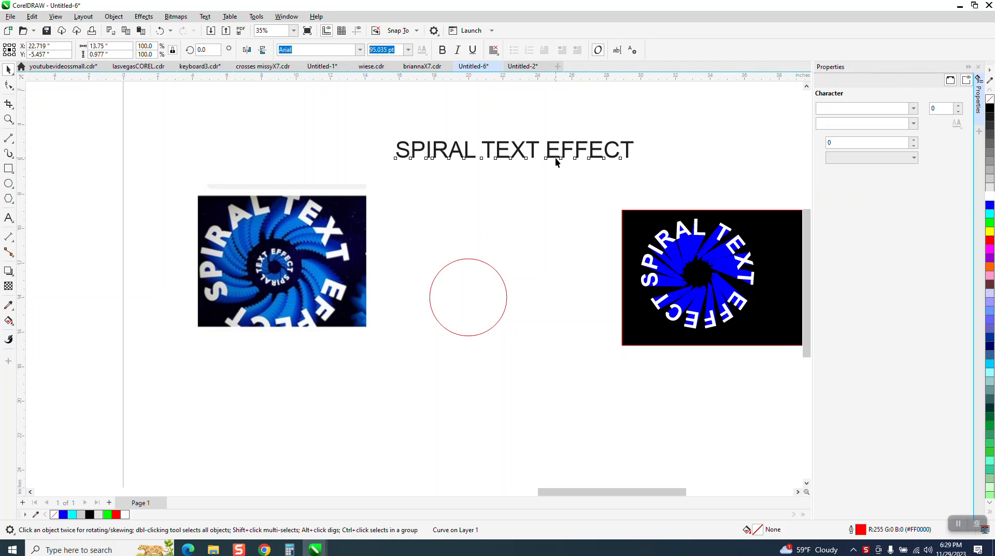
click(443, 51)
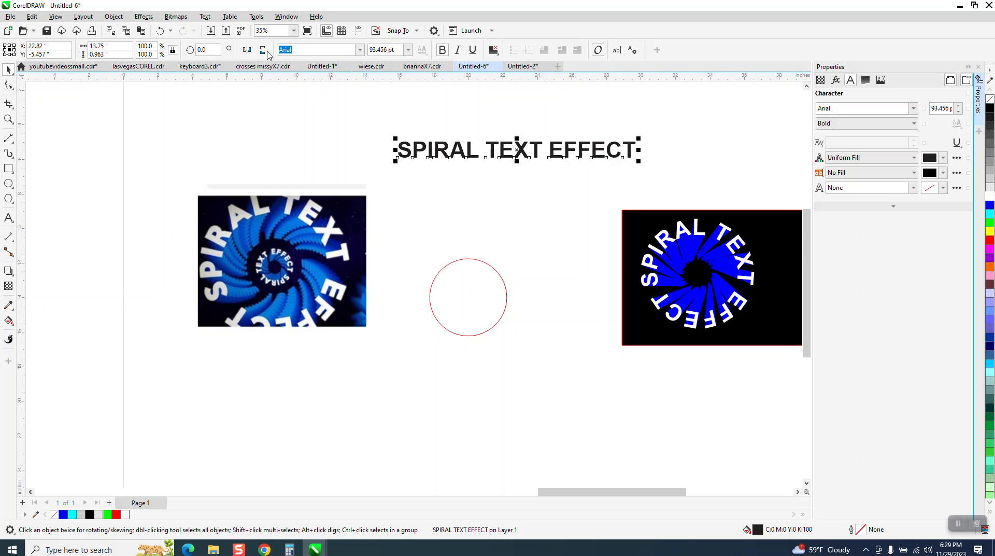
click(205, 16)
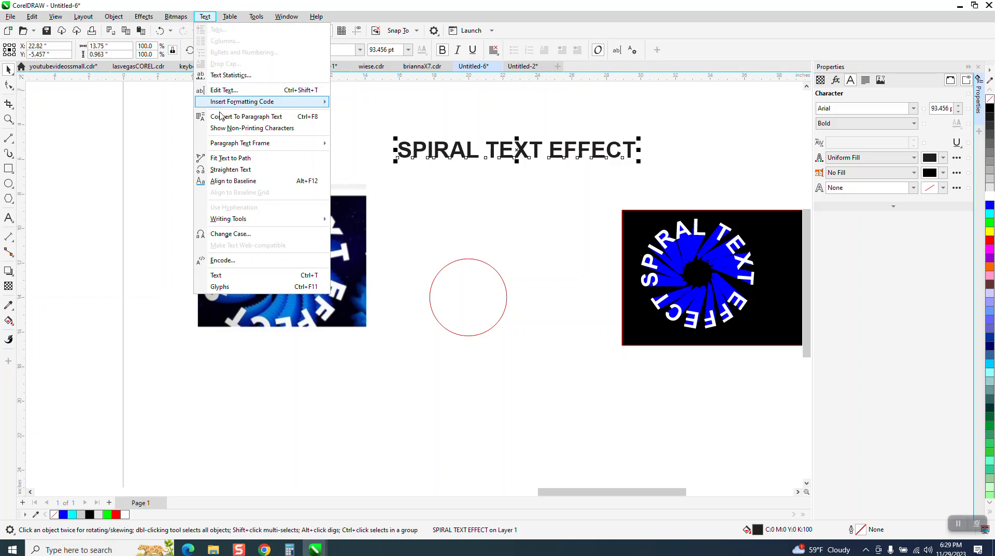
click(231, 158)
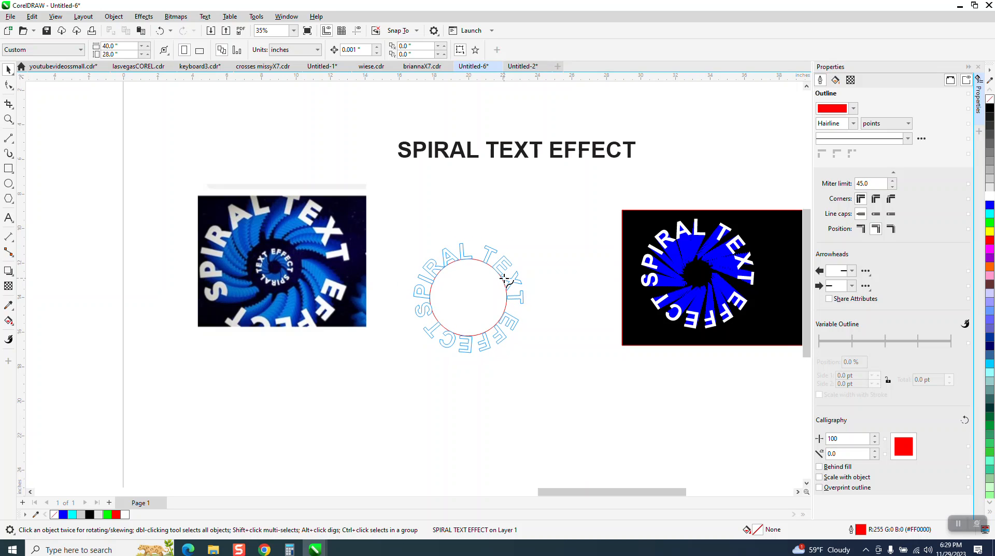
click(505, 278)
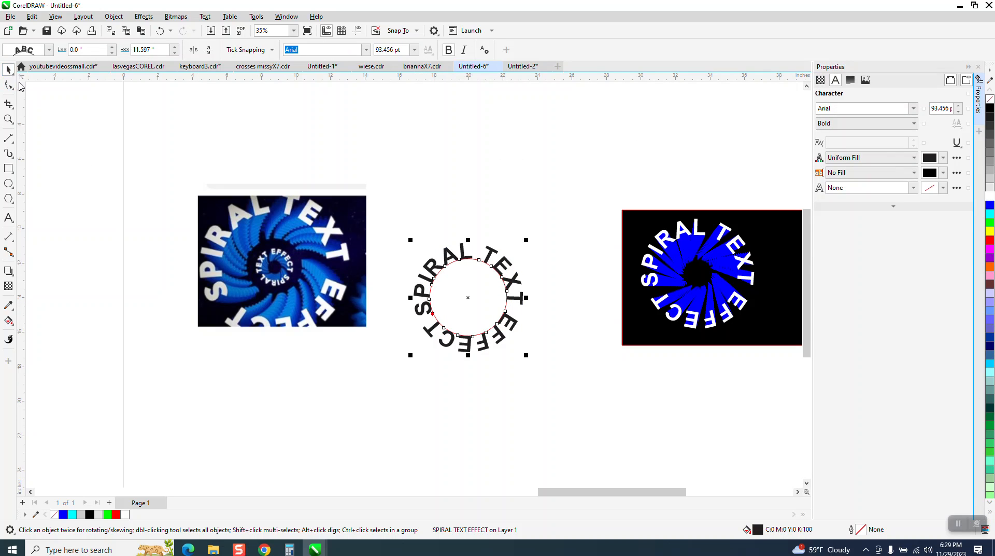
Break the circular text apart from its path and delete the red circle
drag(388, 208, 579, 391)
click(113, 17)
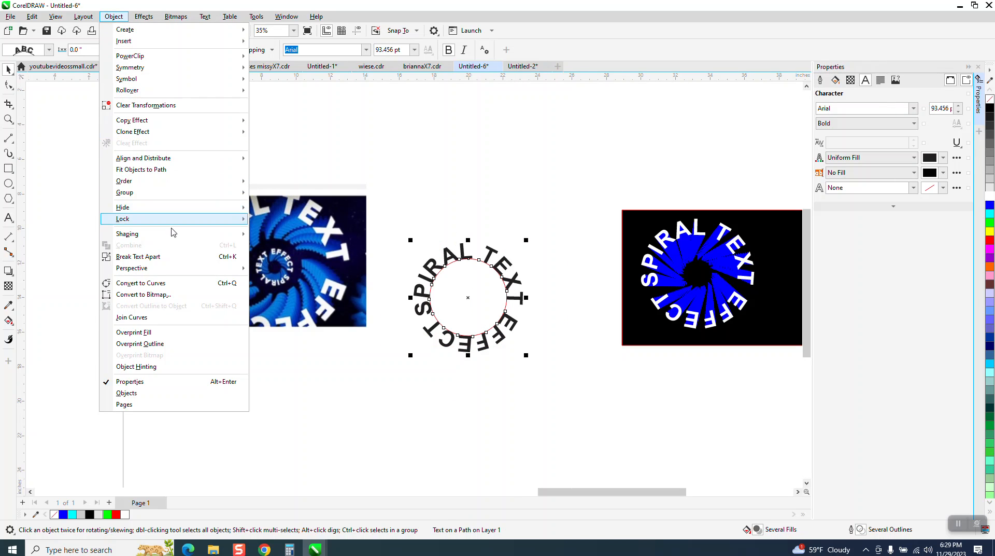
click(162, 257)
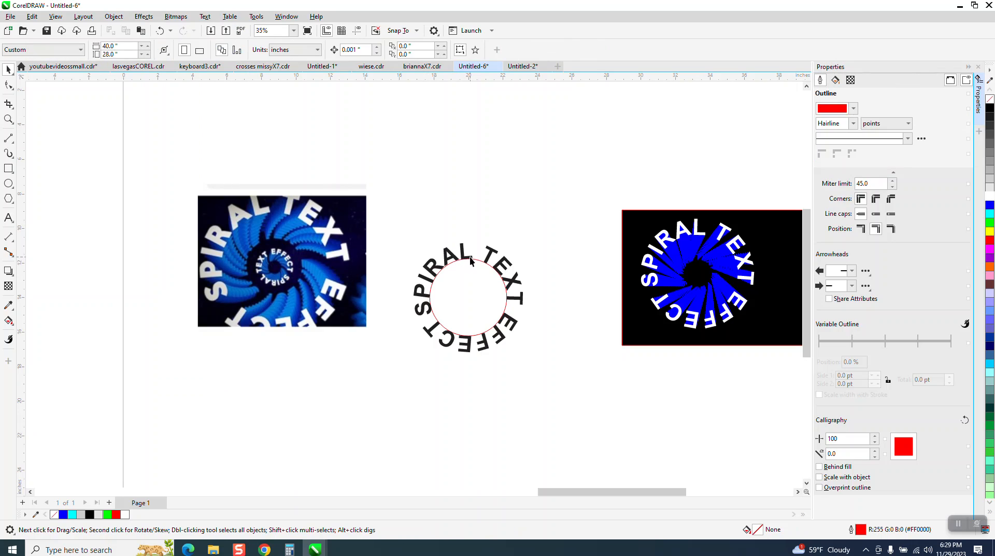
key(Delete)
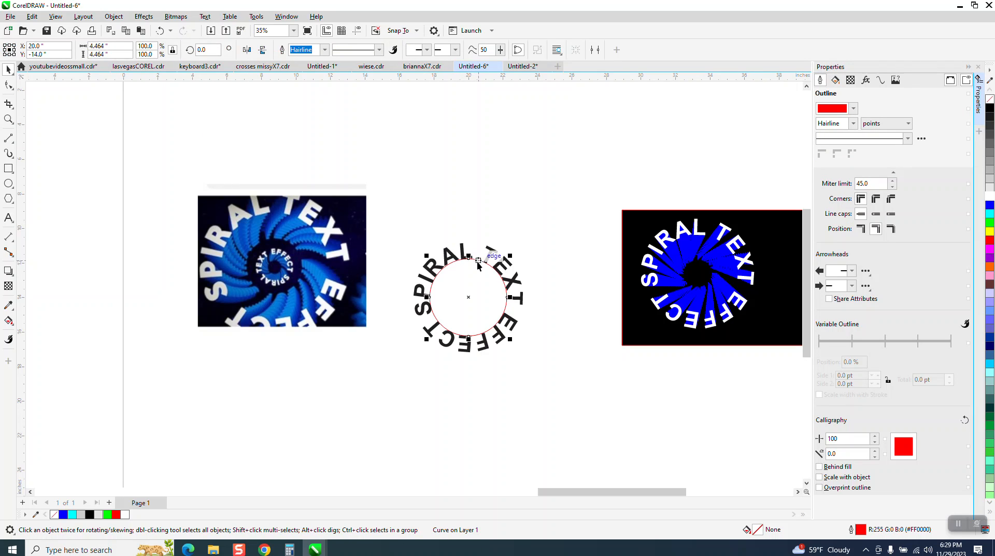
Fill the ring of text with blue and enlarge it proportionally to about 8.44 by 8.41 inches
click(485, 265)
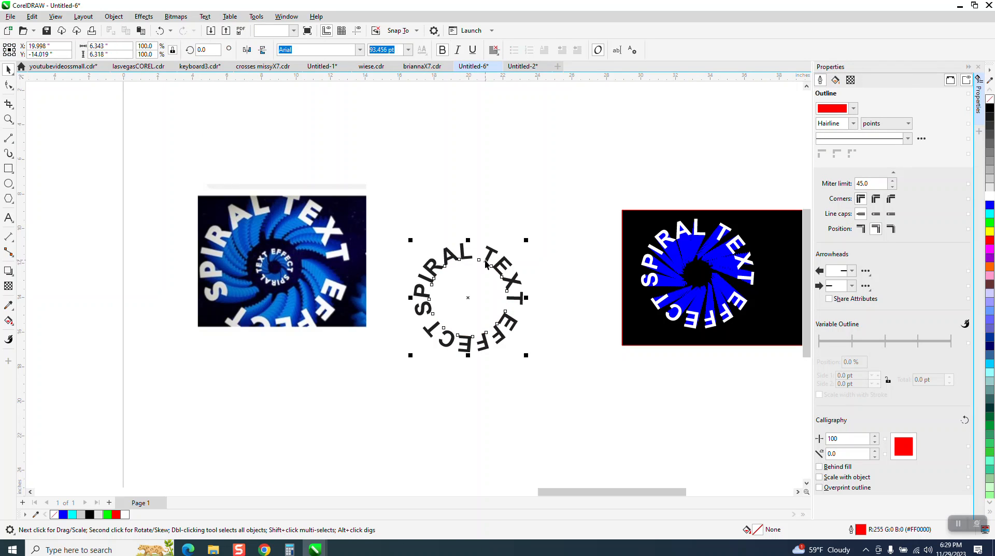
click(990, 206)
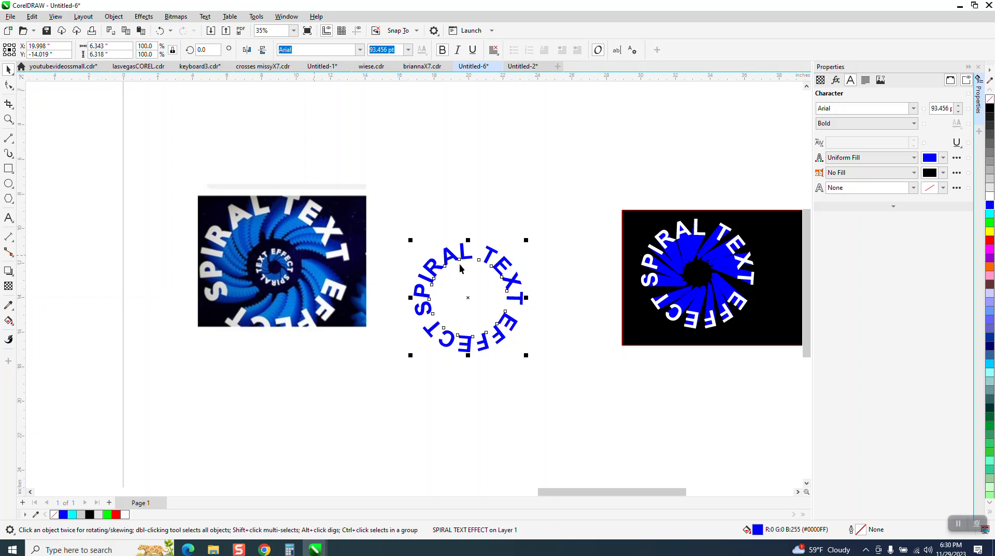
drag(526, 240, 573, 205)
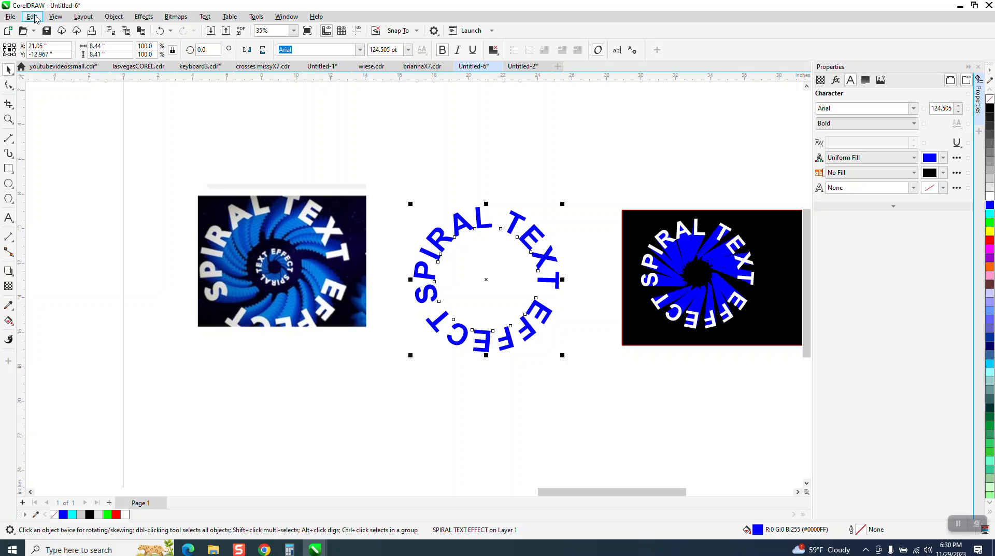
Inspect the finished spiral in Wireframe view, return to Enhanced view, and compare its letter trails with the reference picture up close
click(33, 18)
mouse_move(56, 16)
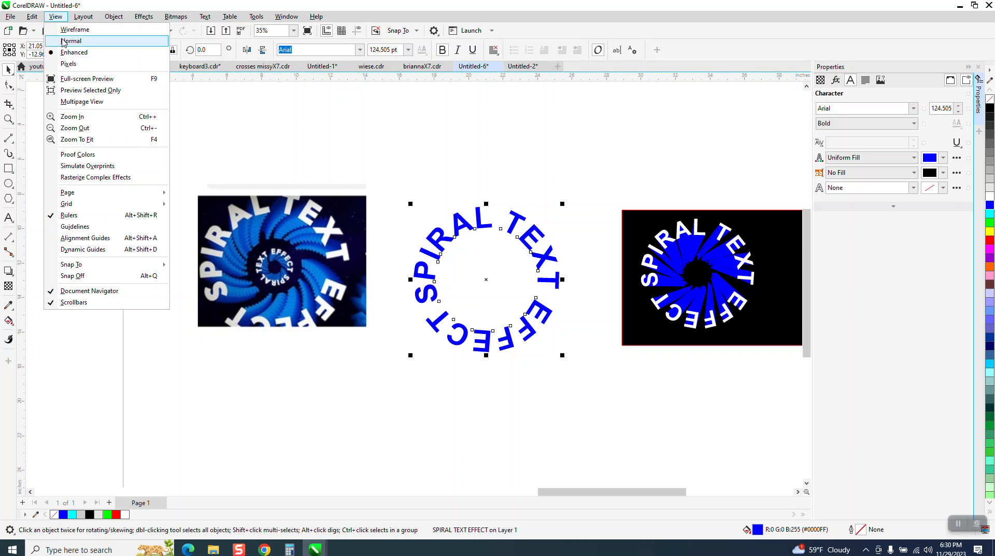
click(70, 30)
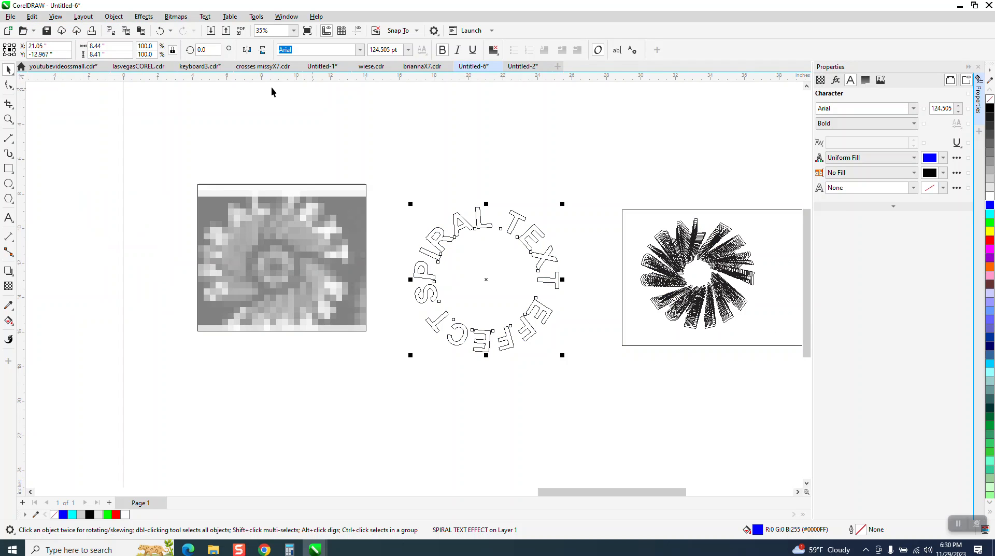
click(58, 18)
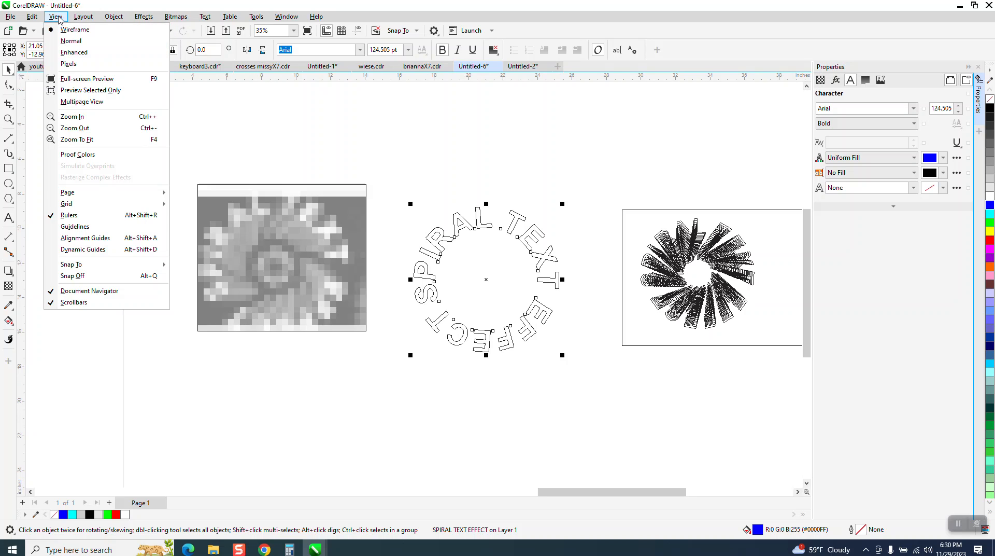
click(72, 51)
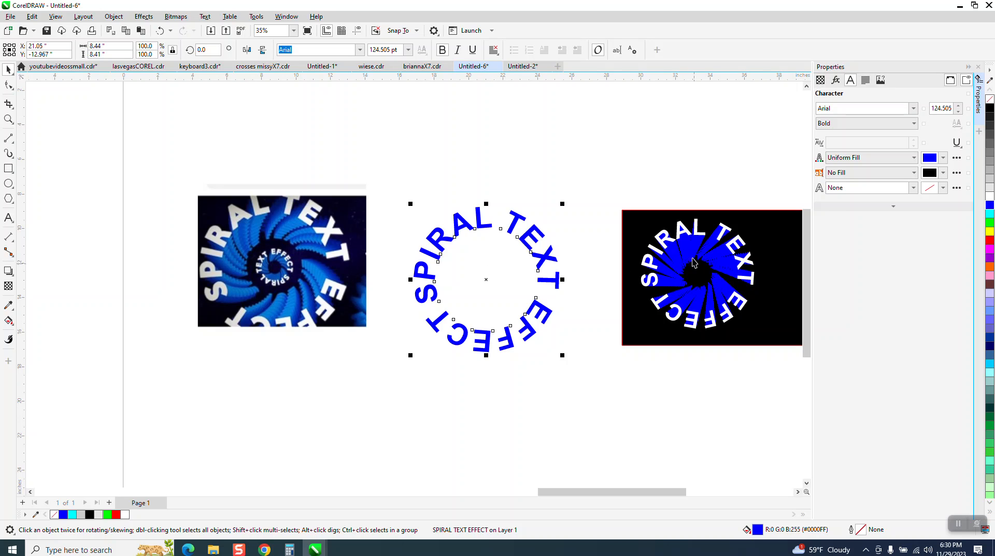
click(8, 119)
drag(209, 199, 324, 261)
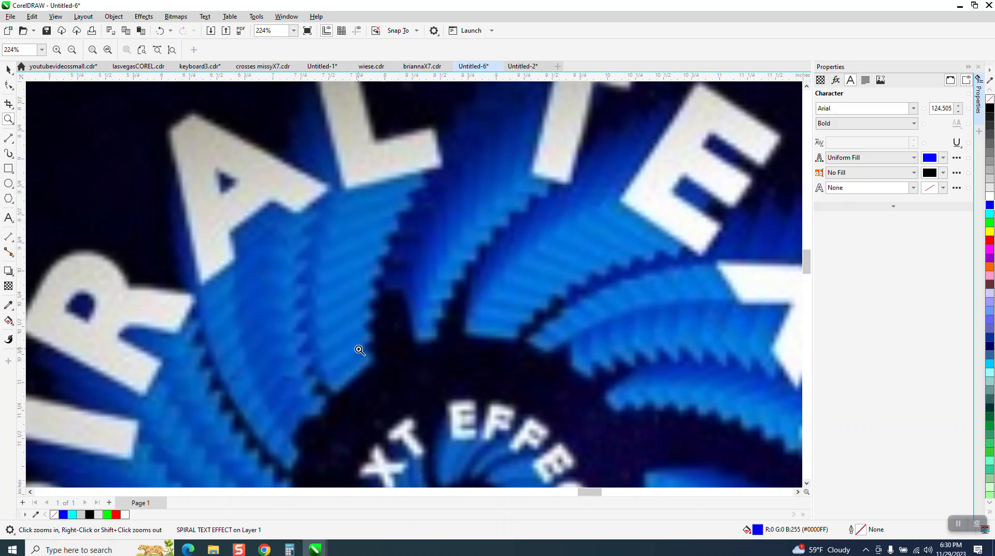
scroll(363, 203, down, 1)
scroll(362, 203, down, 4)
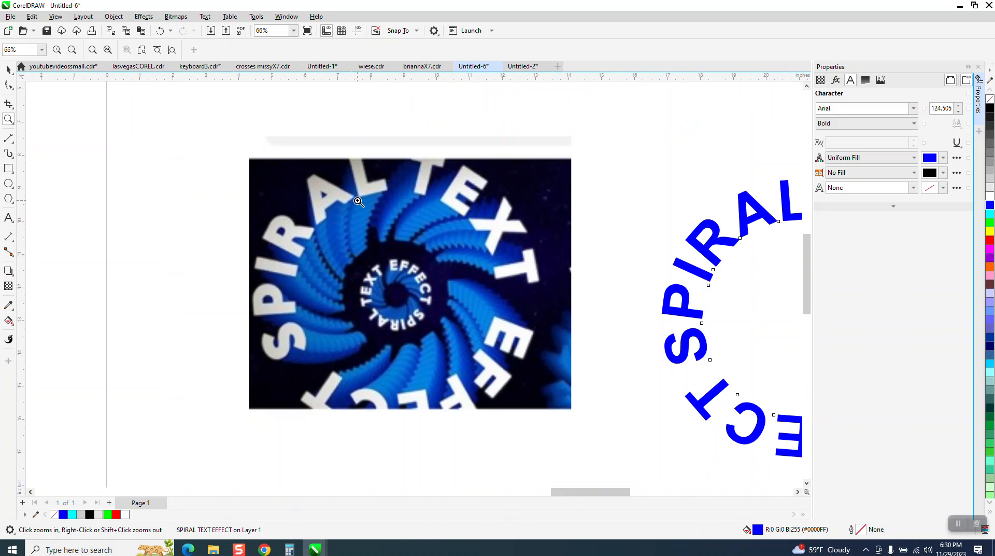
scroll(628, 248, up, 4)
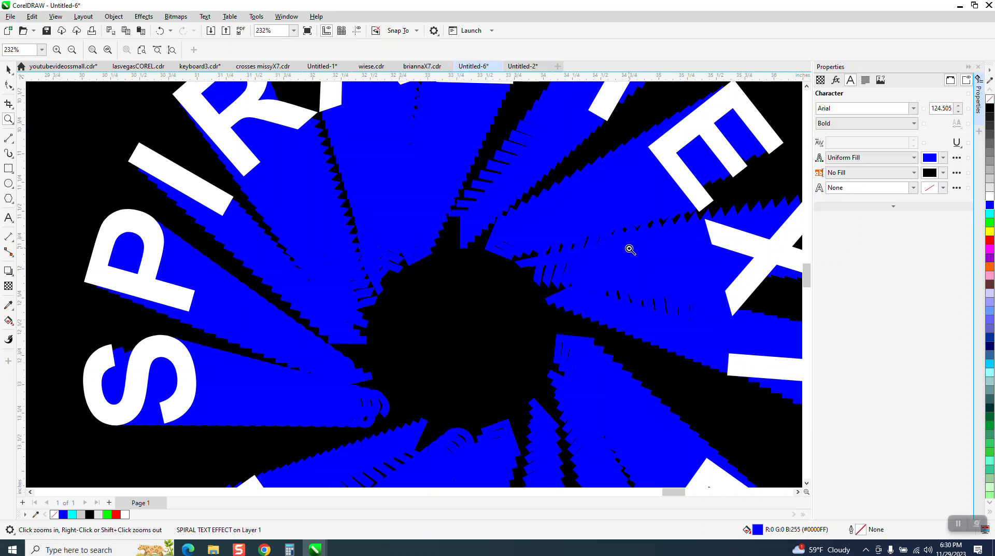
scroll(509, 231, down, 3)
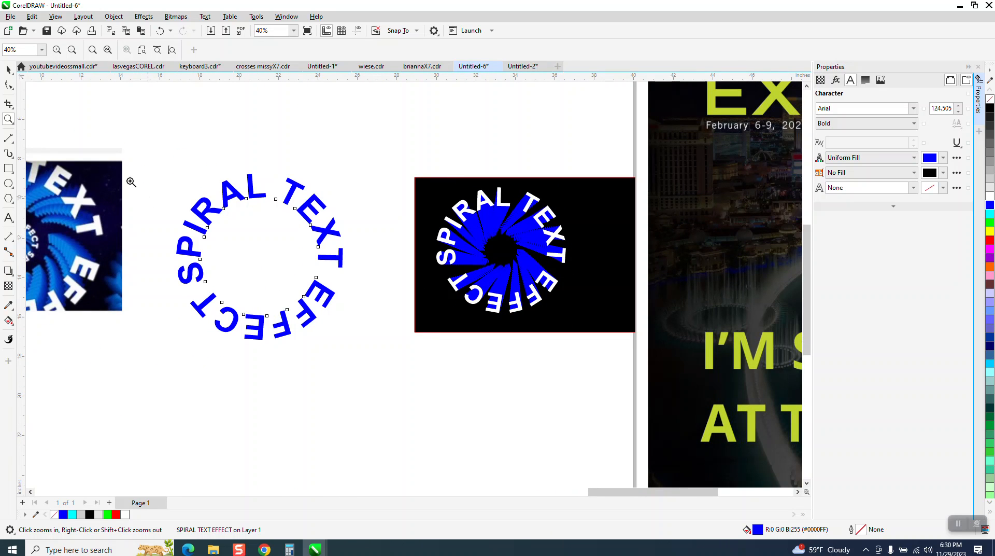
Create a scaled-down copy of the blue ring text, about 2.2 inches wide, inside the large ring and undo the copy's last rotation
click(9, 69)
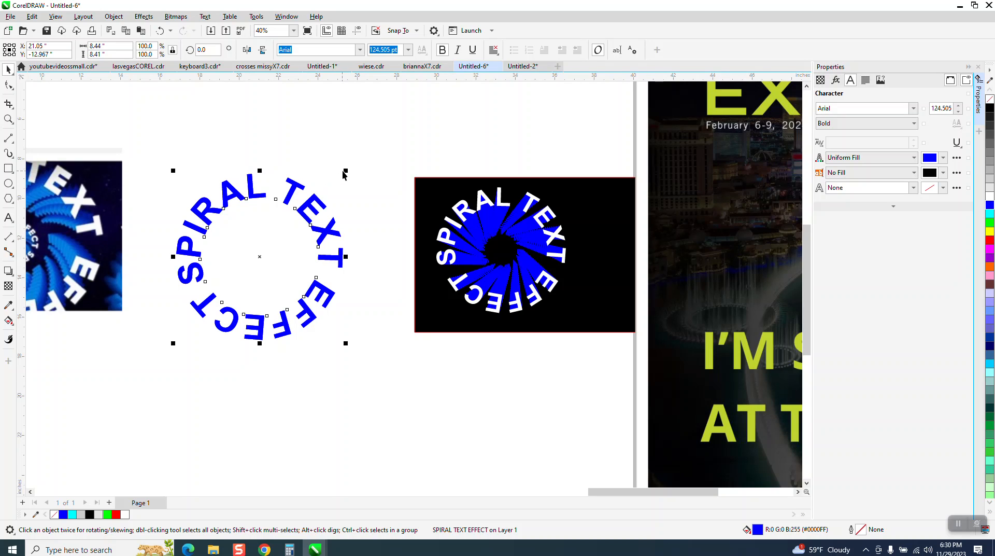
drag(344, 167, 234, 228)
click(268, 250)
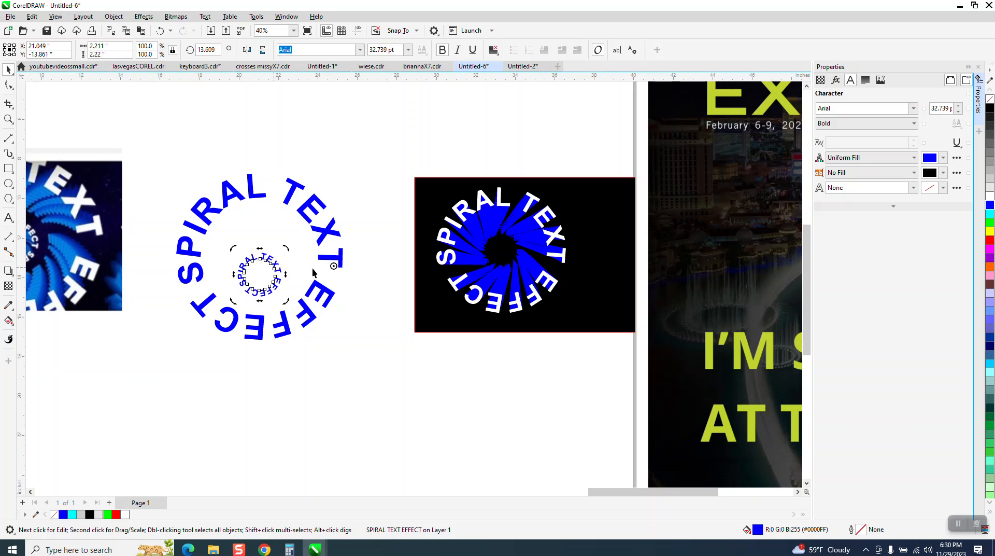
click(159, 30)
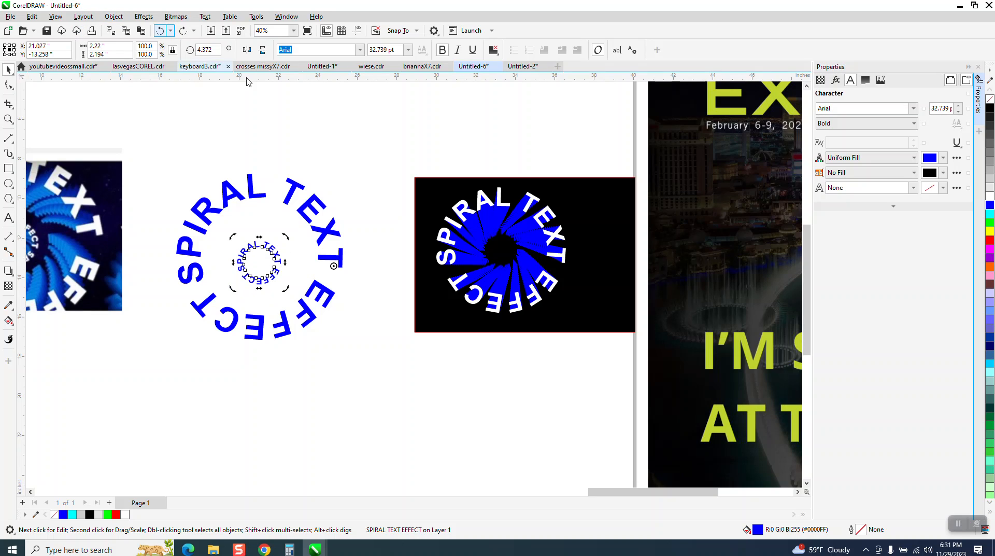
Move the small text ring's rotation centre to its middle and rotate the ring to about 62.5 degrees
click(358, 267)
click(276, 259)
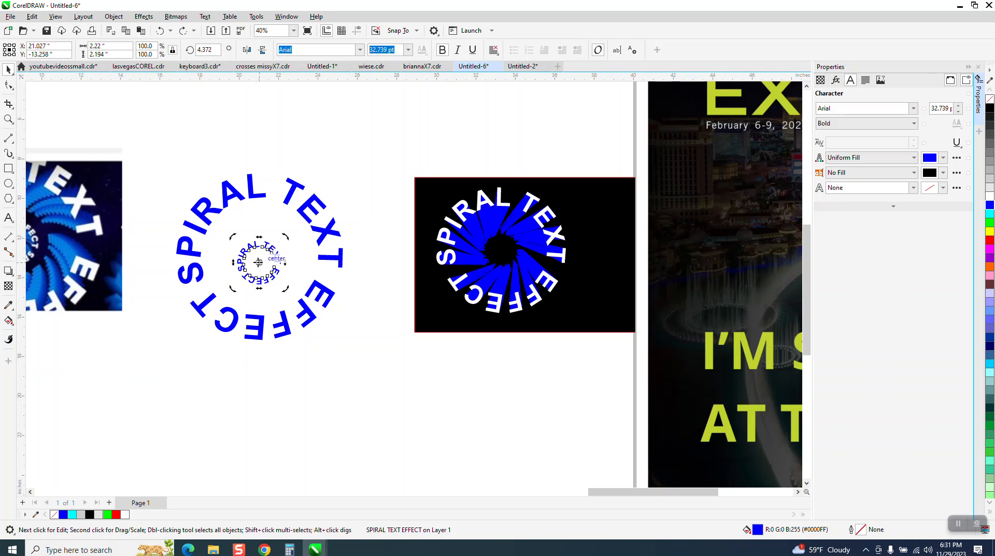
drag(286, 237, 270, 228)
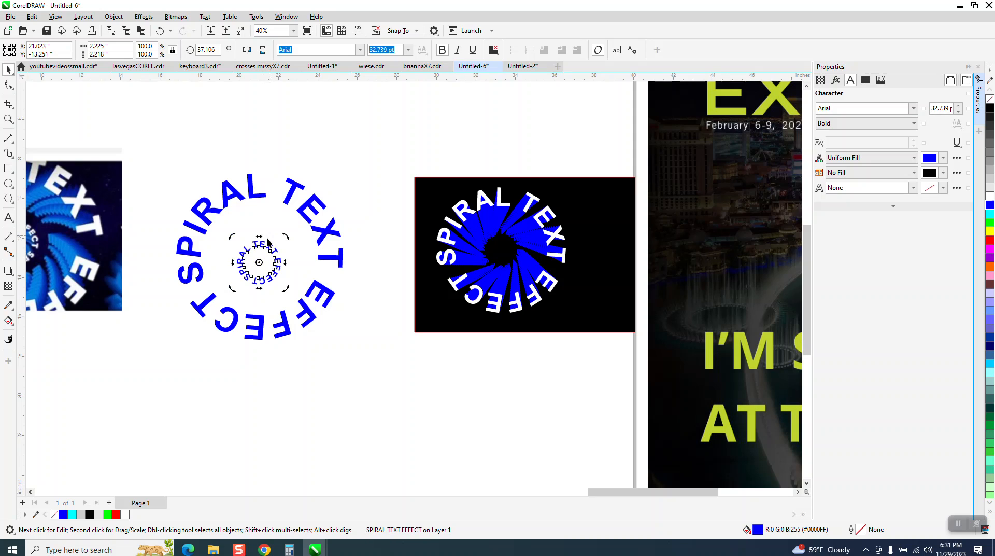
drag(278, 231, 268, 230)
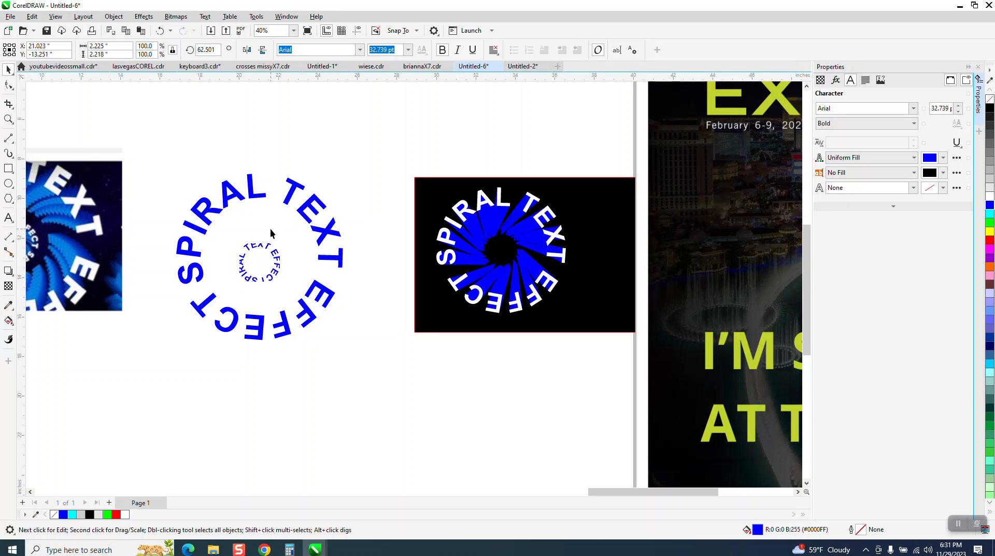
Centre both the small text ring and the large text ring on the page
click(364, 200)
click(259, 243)
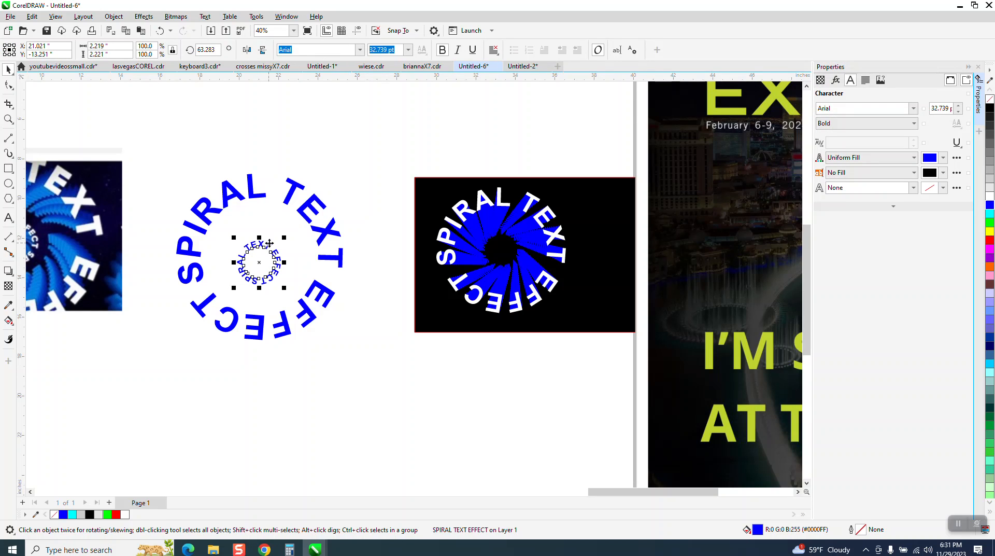
key(p)
click(263, 196)
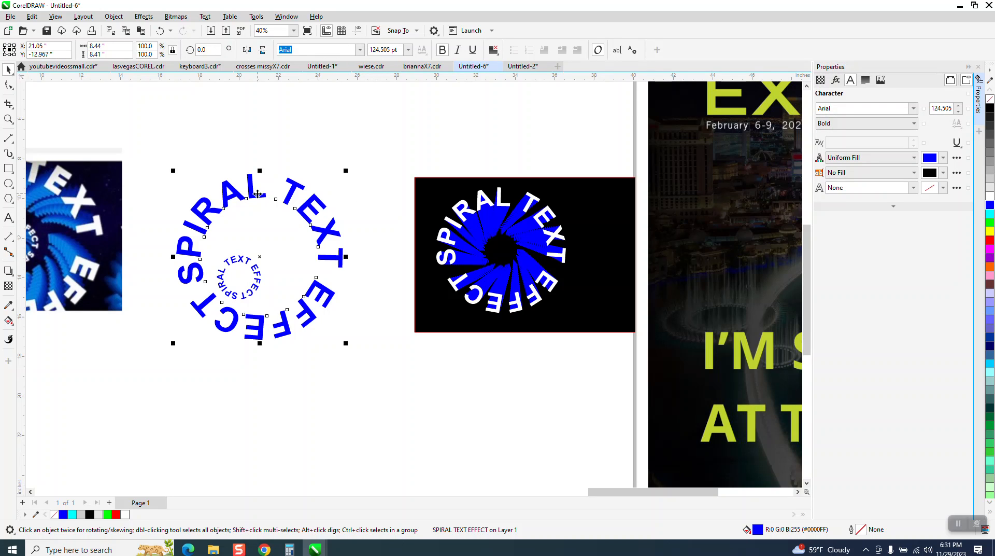
scroll(288, 213, down, 1)
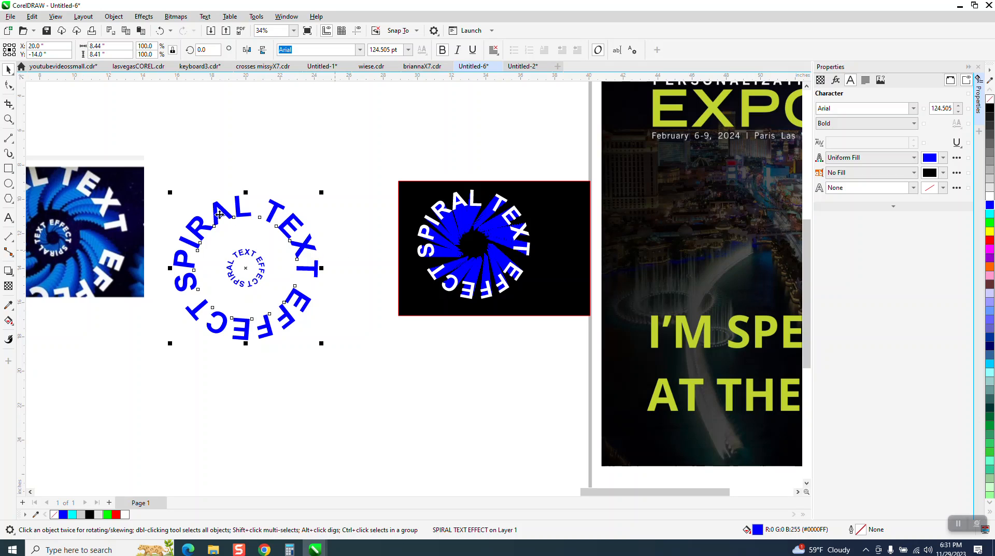
Select both text rings and blend them with 20 steps
drag(161, 170, 293, 321)
drag(344, 360, 344, 360)
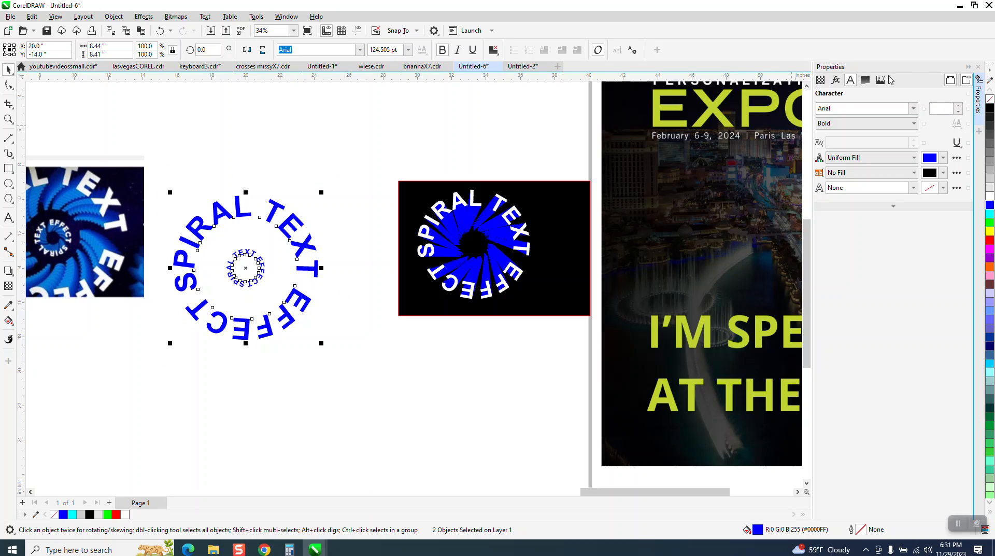
click(979, 68)
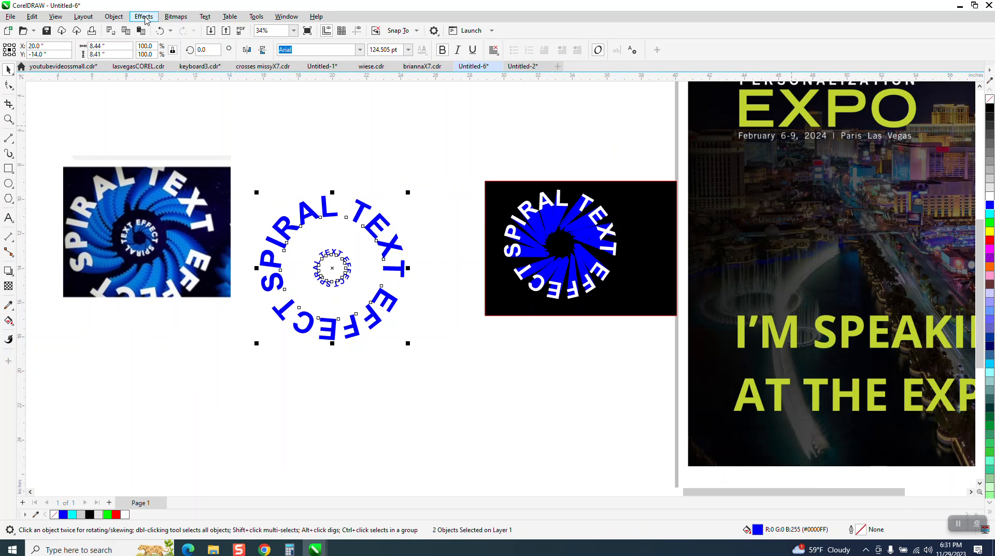
click(144, 16)
click(165, 242)
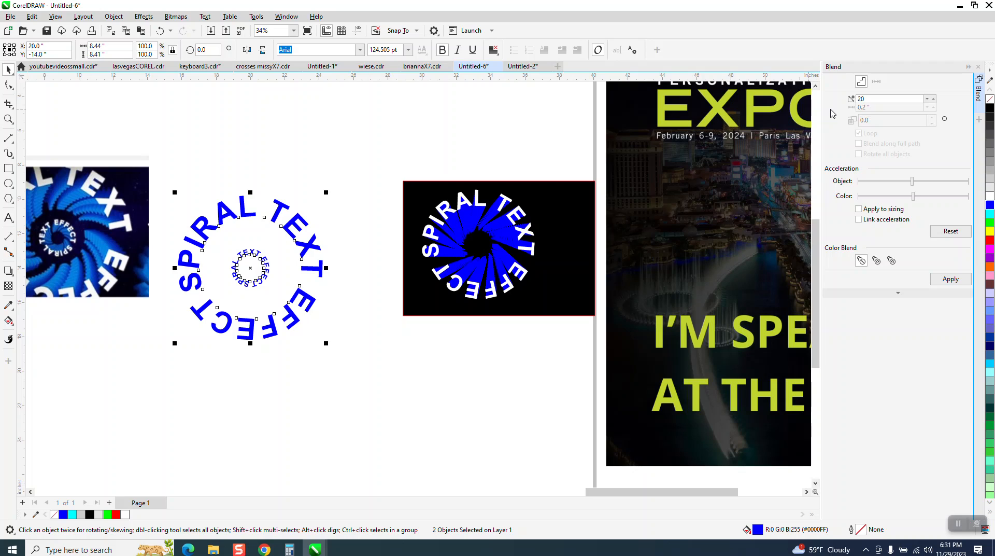
click(949, 280)
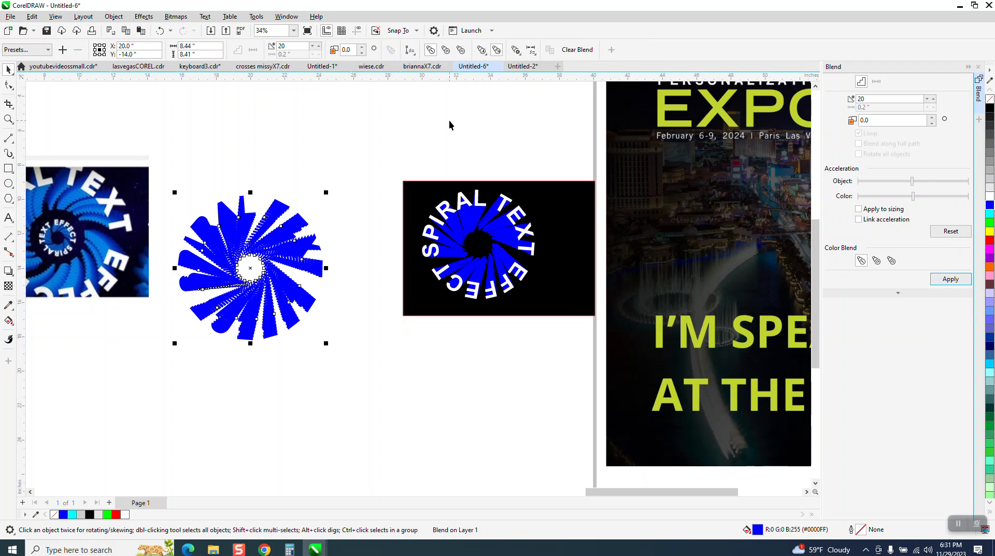
Undo the 20-step blend and blend the two text rings with 30 steps
click(160, 32)
double_click(877, 100)
text(3)
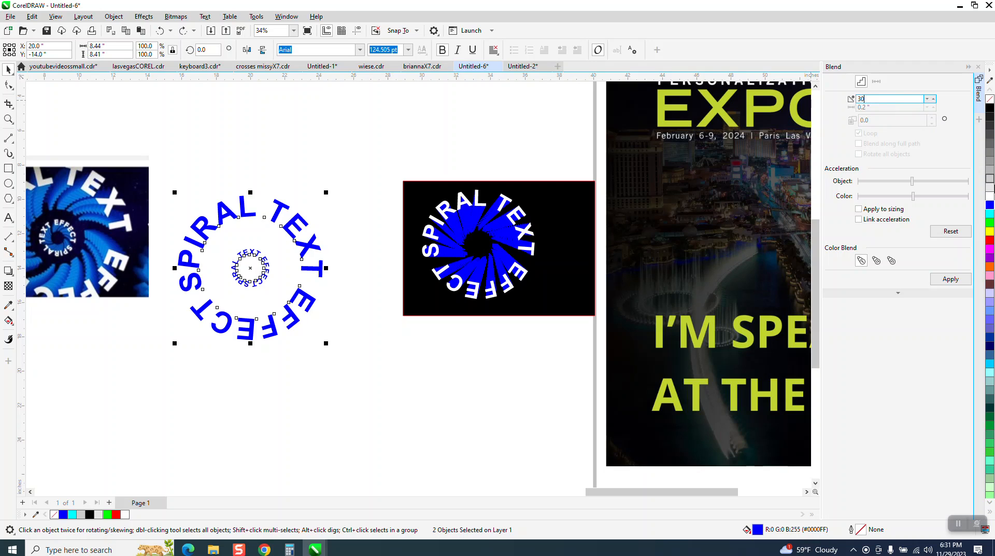
click(951, 279)
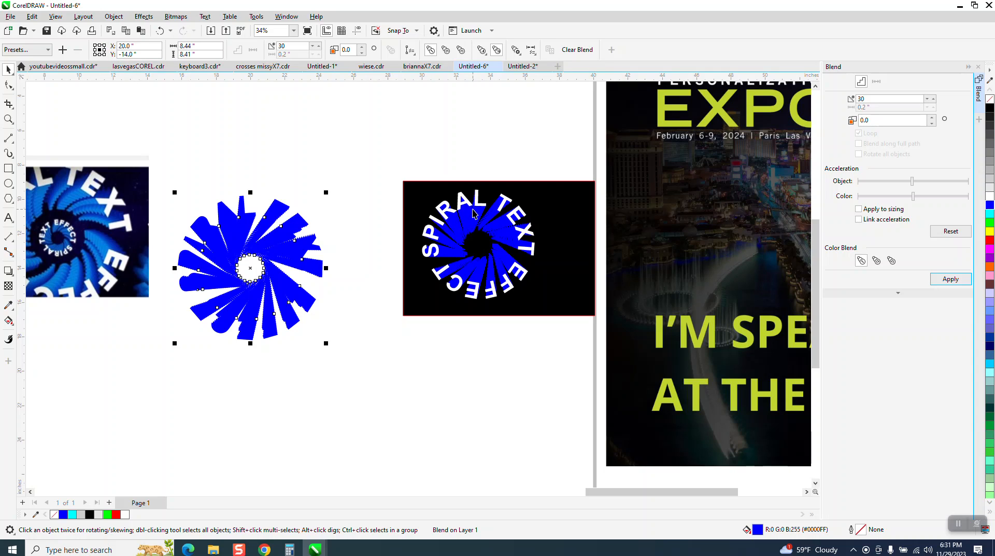
Break the blend apart, select all of its parts and ungroup them
click(114, 17)
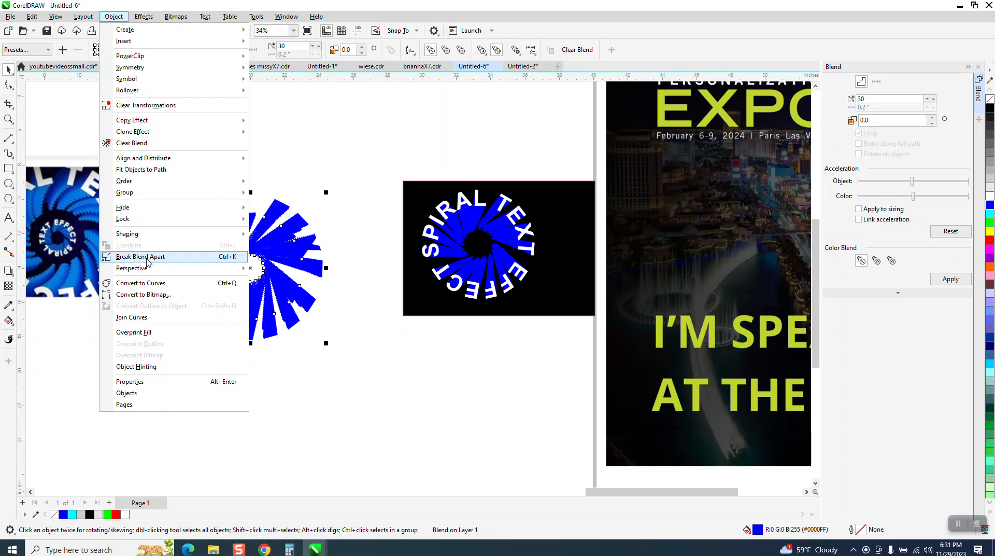
click(148, 259)
click(174, 196)
drag(369, 362, 369, 361)
click(113, 17)
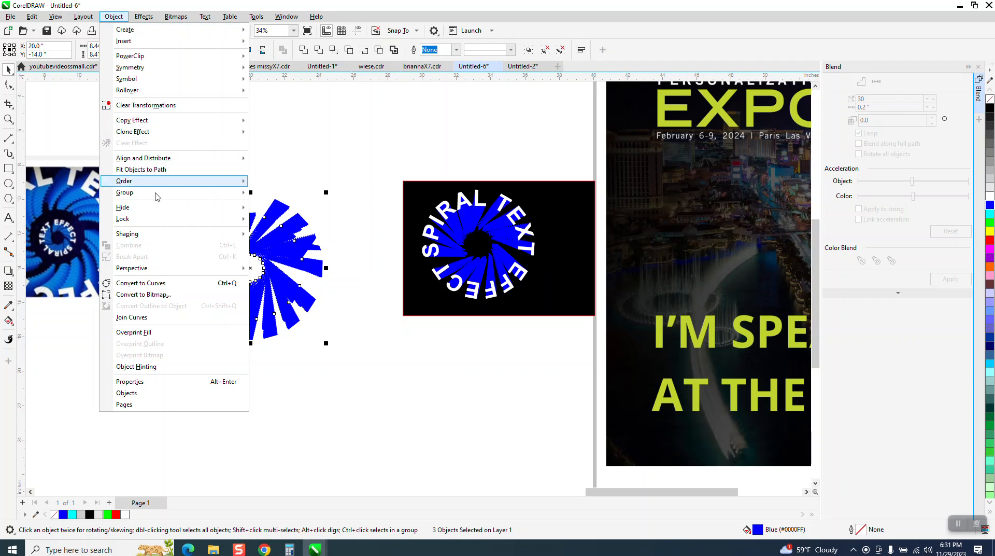
mouse_move(161, 195)
click(279, 206)
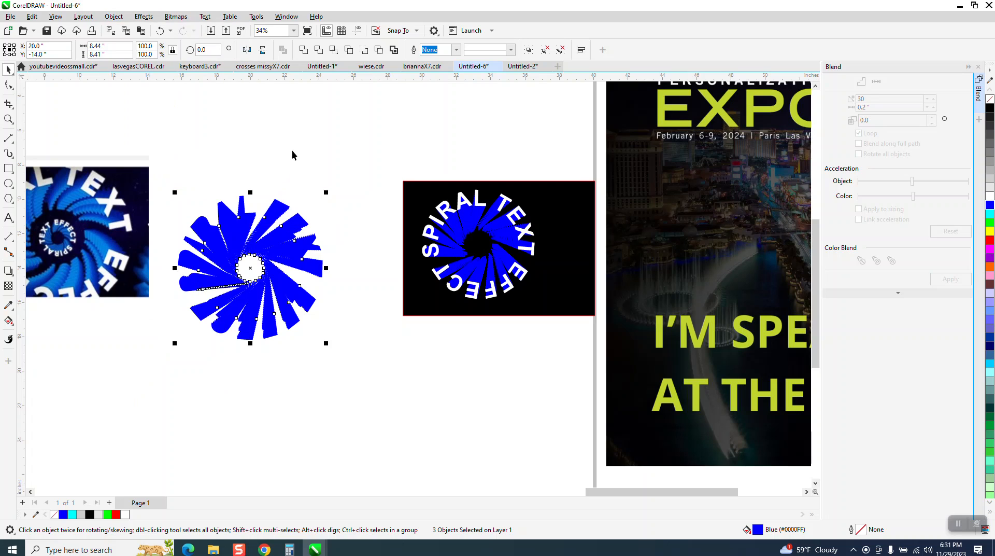
Move the finished sample spiral off the black rectangle into the empty area below it
click(459, 210)
drag(532, 255, 549, 430)
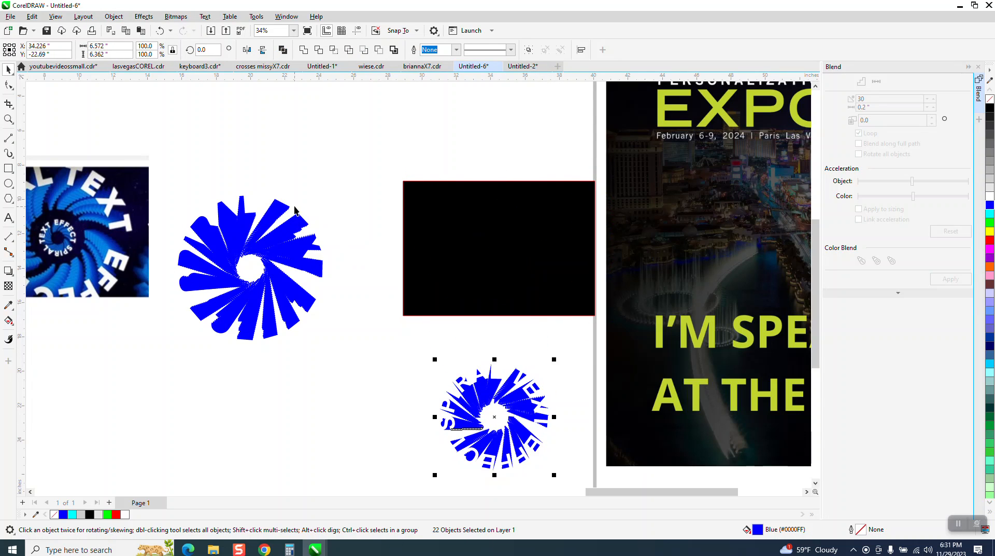
click(244, 201)
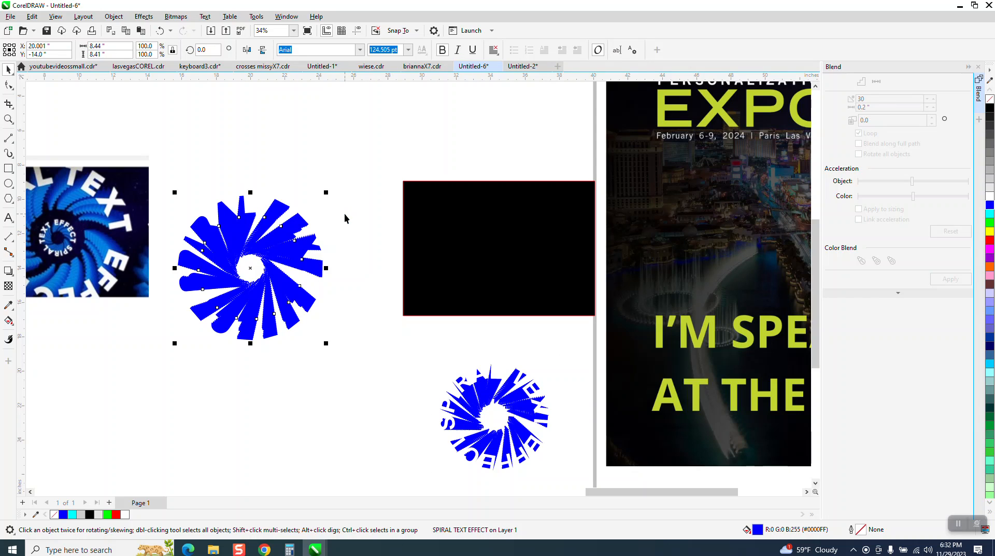
scroll(460, 279, down, 4)
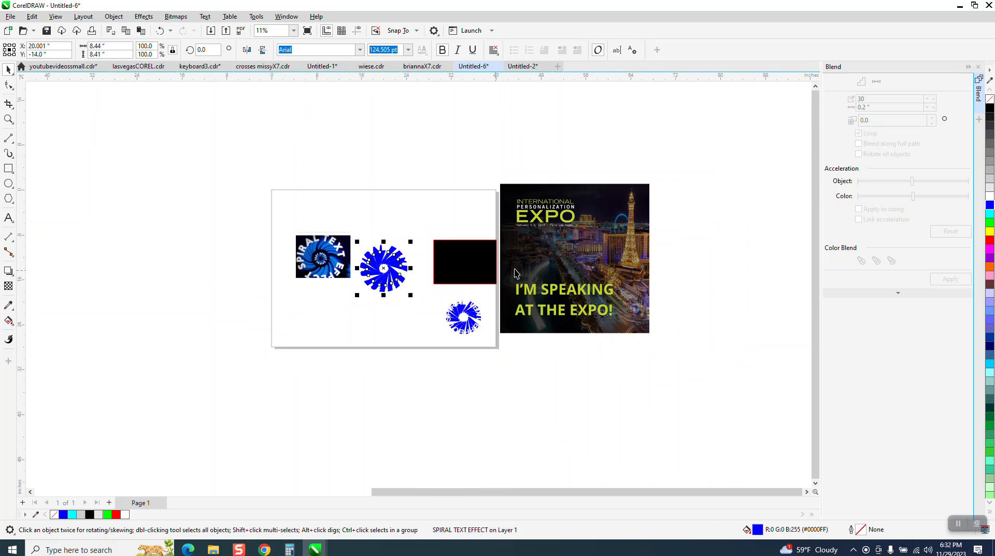
click(160, 31)
click(160, 31)
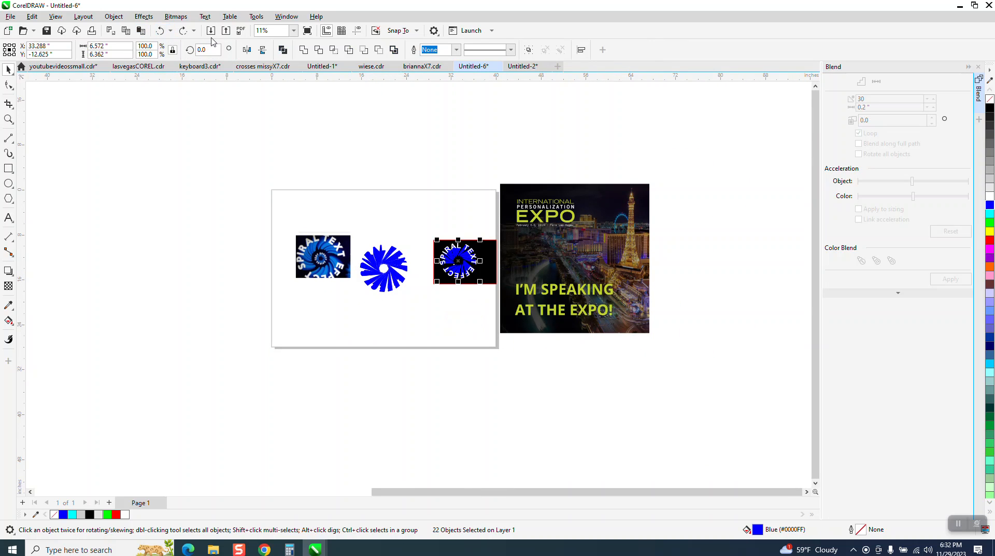
click(183, 31)
click(323, 98)
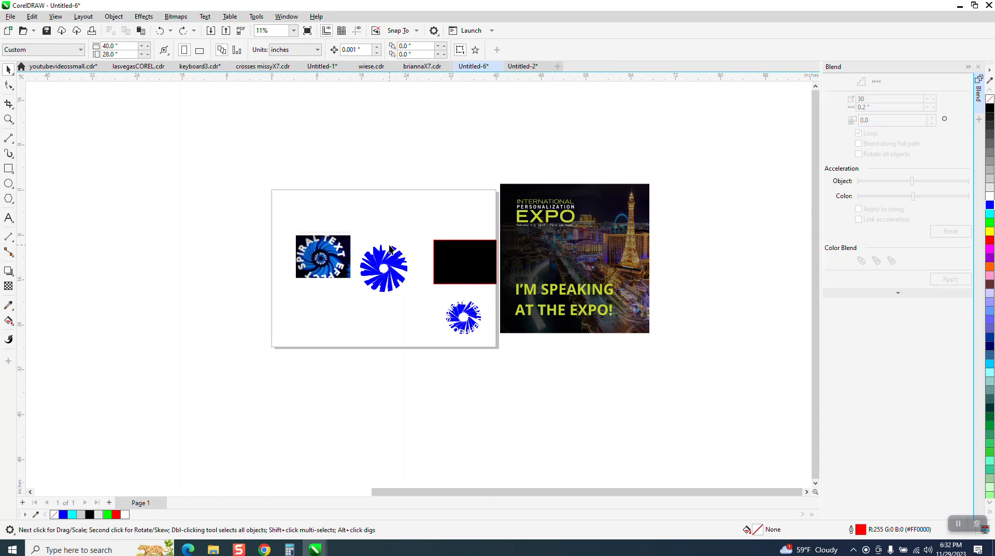
Set the nudge distance to 10 inches and move the black rectangle below the page
drag(358, 224, 420, 314)
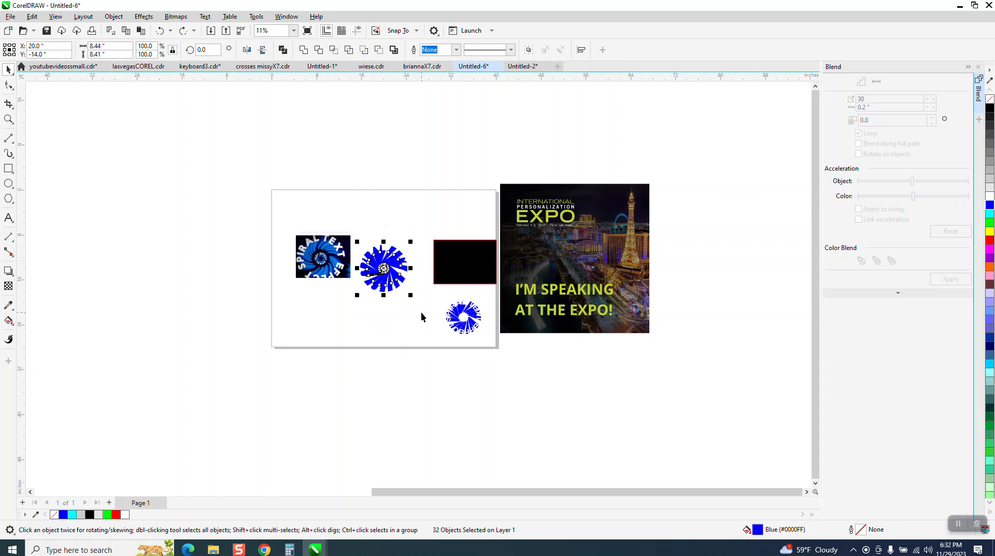
click(327, 115)
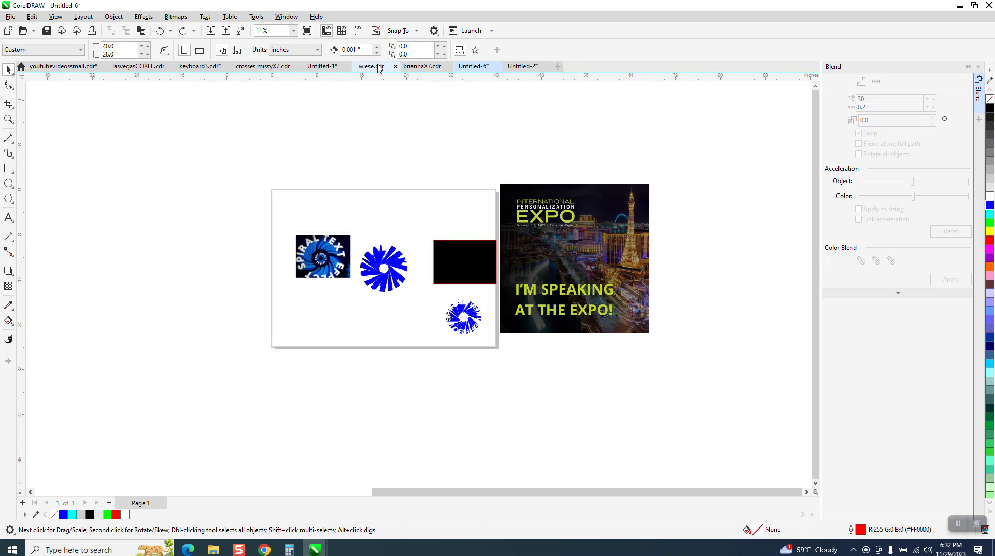
text(10)
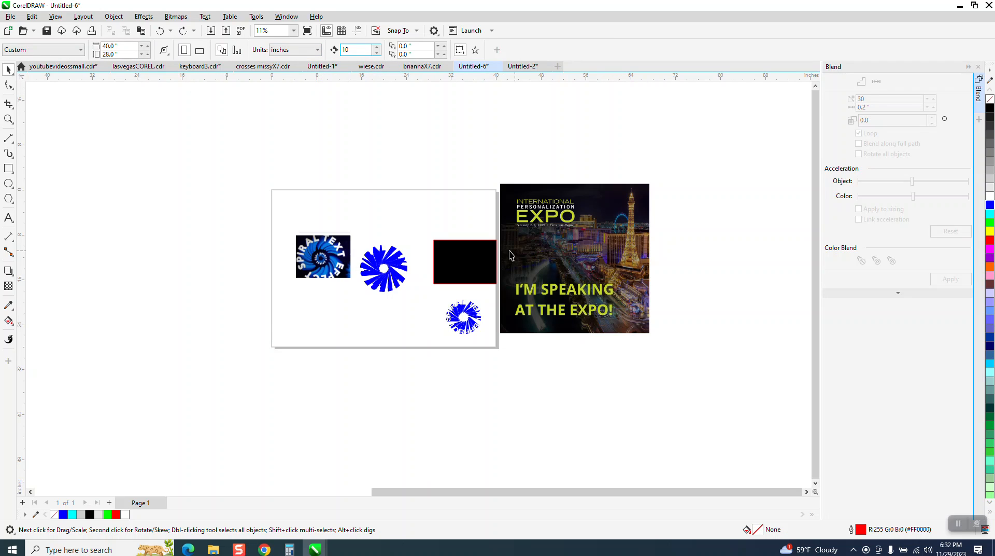
drag(481, 240, 508, 344)
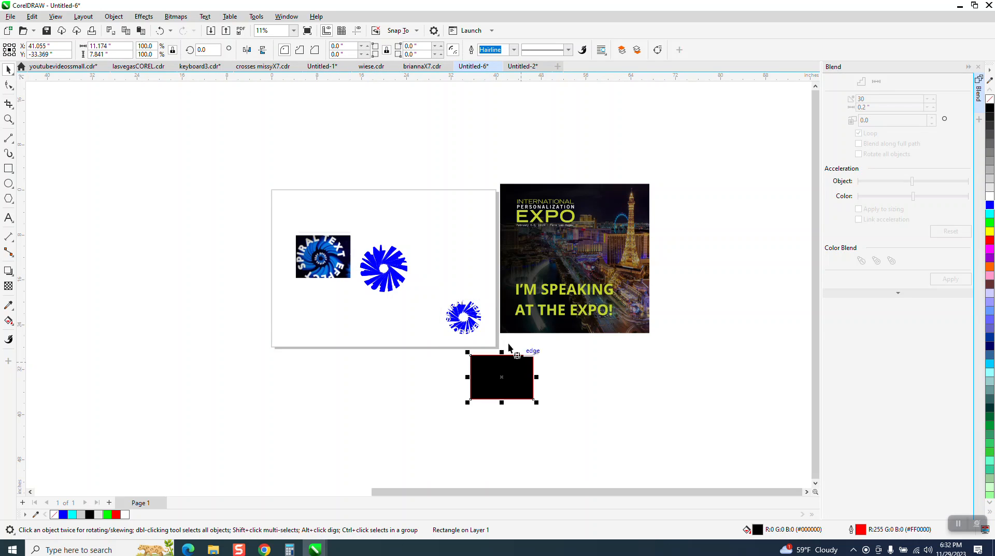
Nudge the large outer text ring 10 inches to the right, out of the new spiral, and fill it with white
click(9, 119)
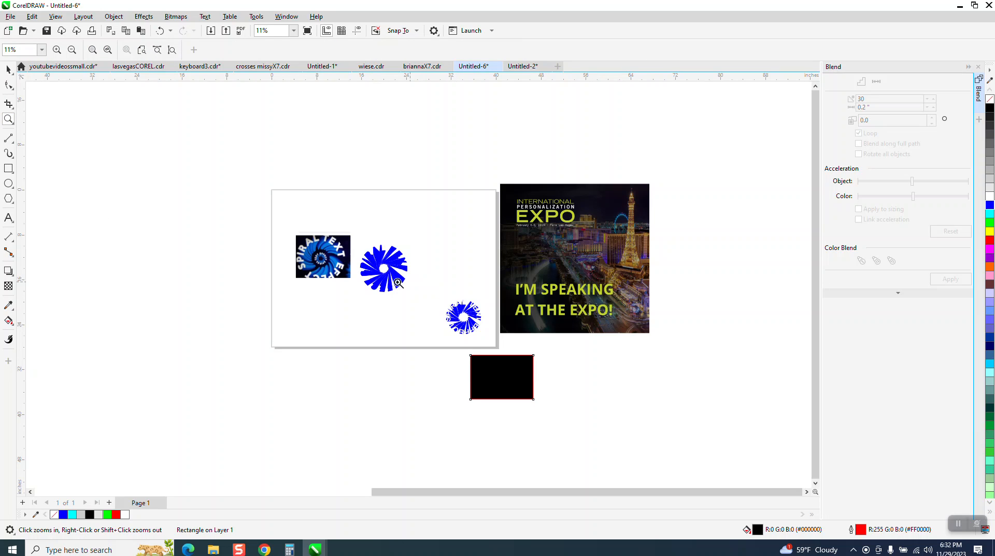
drag(325, 243, 493, 328)
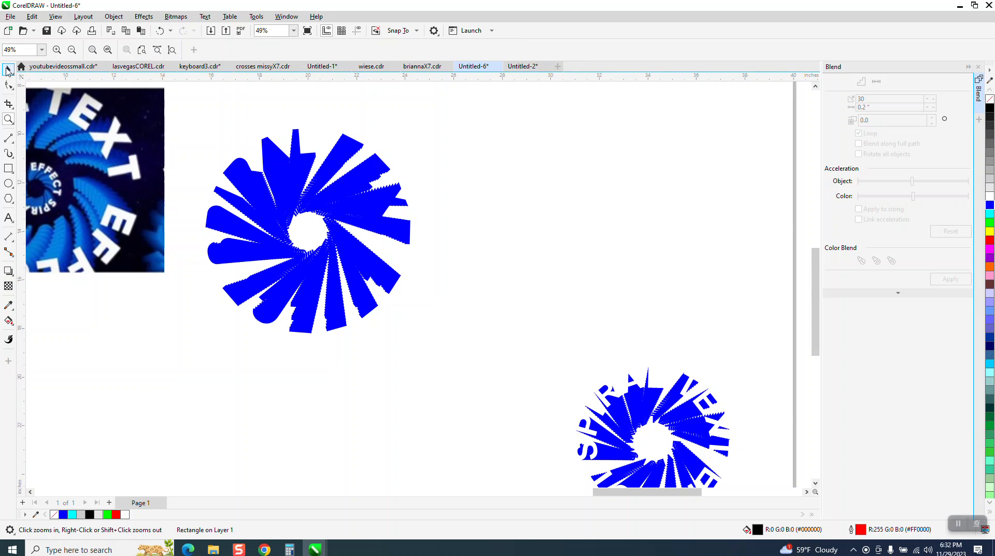
click(7, 70)
click(318, 120)
click(298, 133)
key(Right)
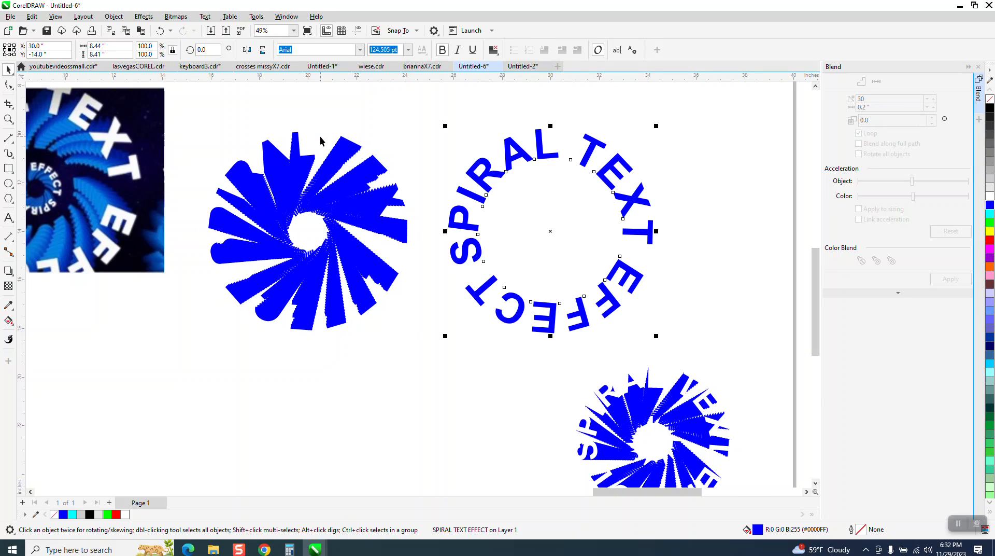
click(990, 197)
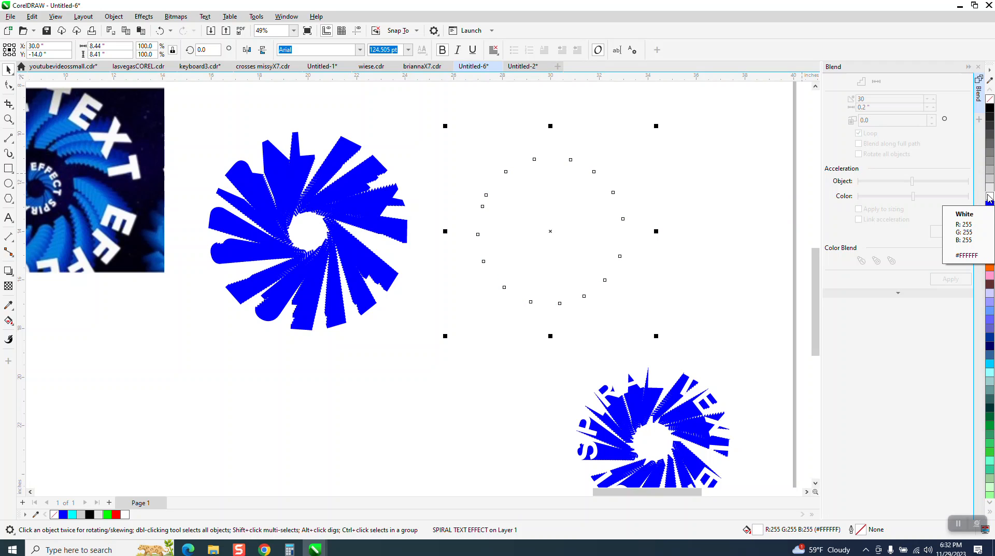
Bring the white text ring to the front of the page and nudge it 10 inches left, back onto the spiral
click(115, 17)
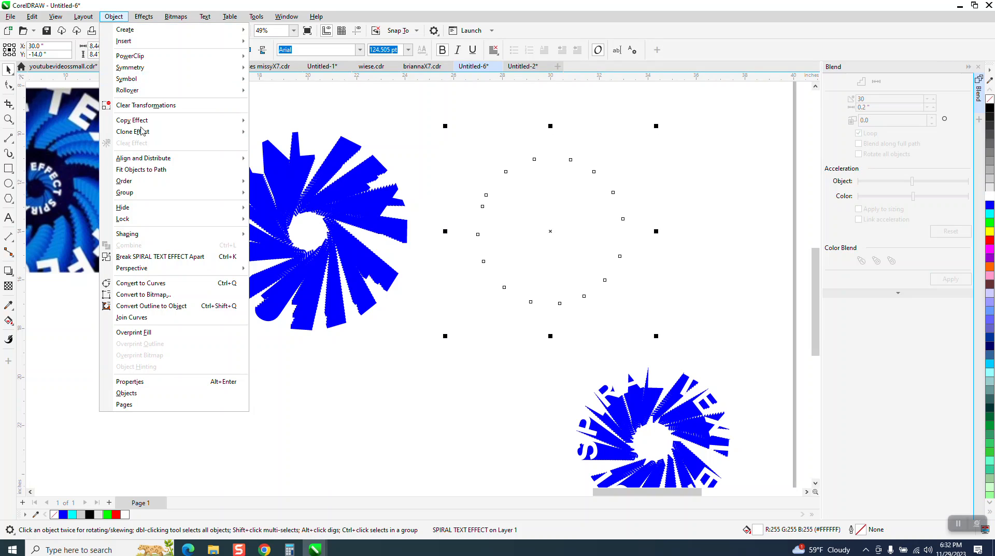
mouse_move(130, 182)
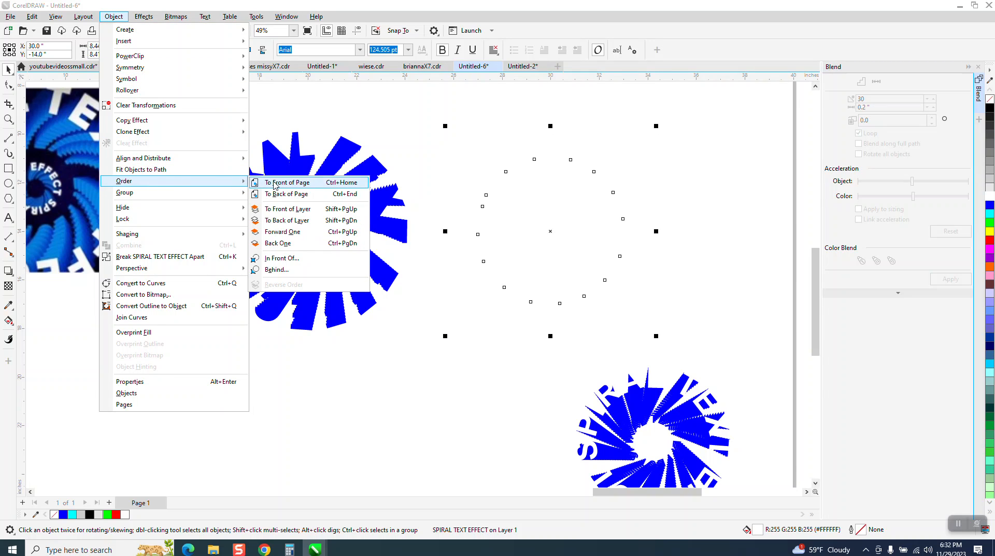
click(274, 183)
key(Left)
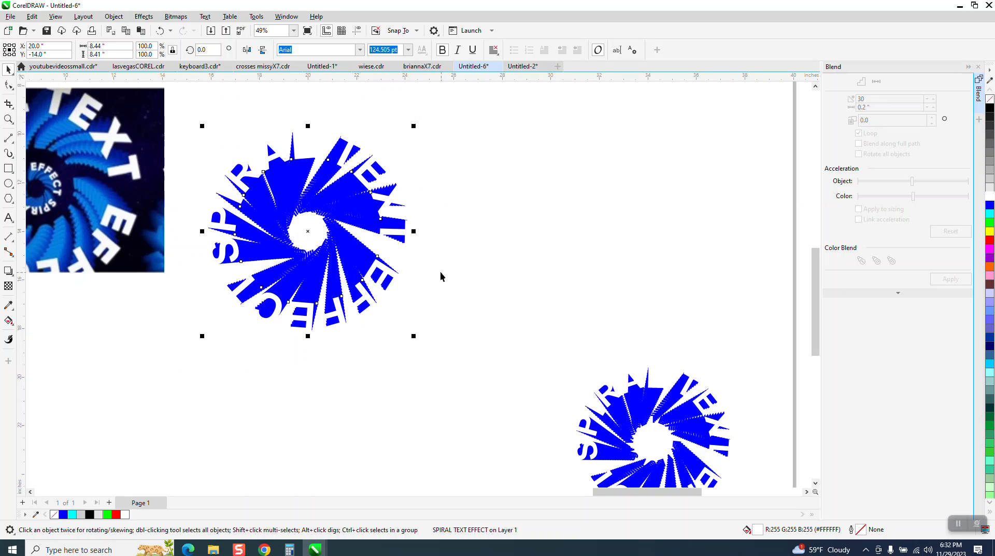
Place the black rectangle over the new spiral and stretch its height to about 12.06 inches
scroll(441, 277, down, 1)
scroll(498, 297, down, 2)
drag(599, 434, 434, 323)
drag(432, 257, 426, 213)
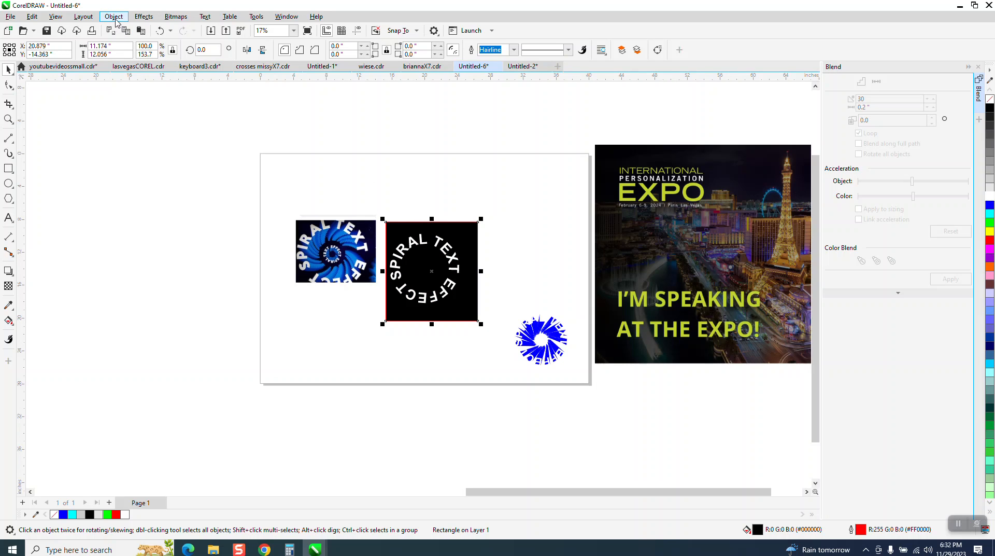
Send the black rectangle to the back of the page, behind the blue spiral
click(114, 16)
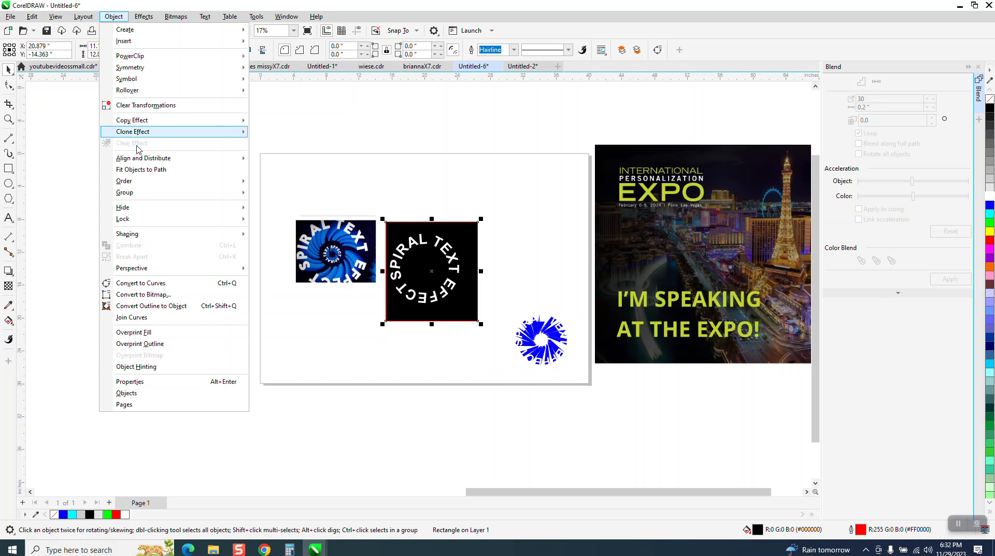
mouse_move(159, 181)
click(278, 195)
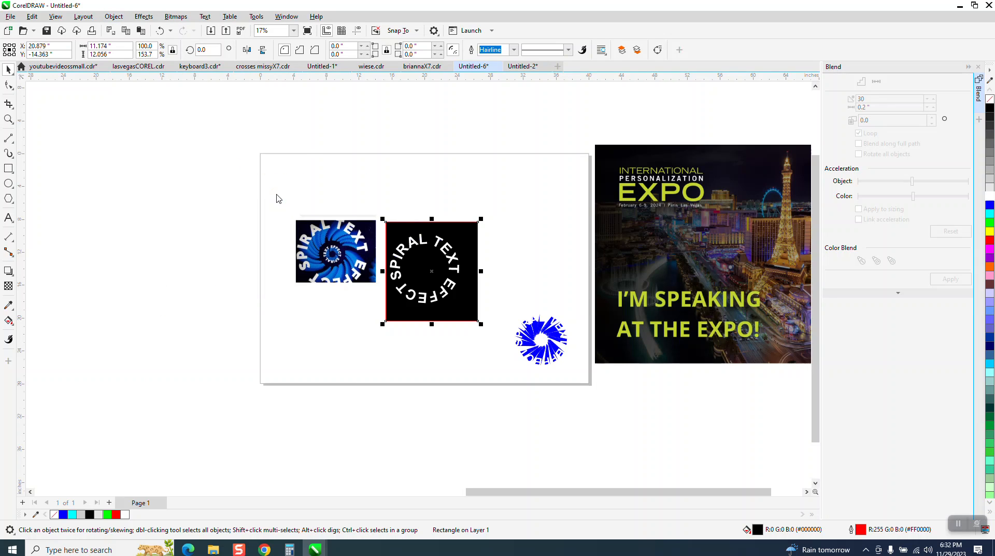
Examine the spiral on its black background up close and compare its letter trails with the reference picture
click(8, 119)
drag(329, 217, 569, 347)
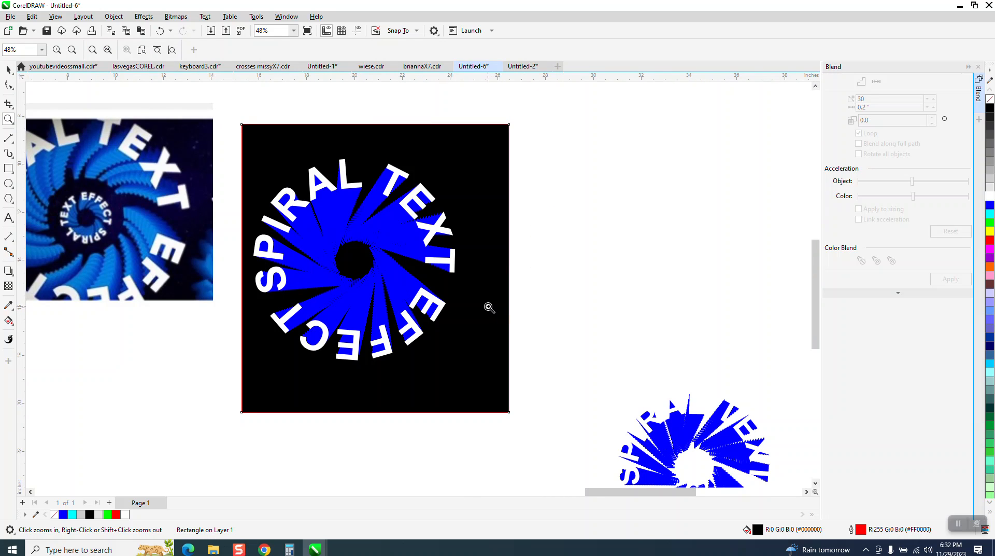
scroll(421, 269, down, 1)
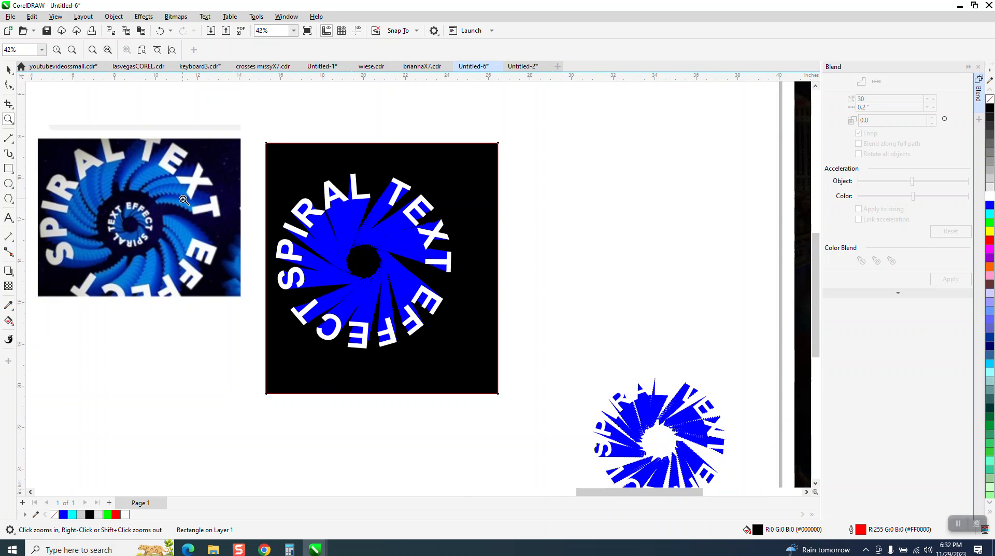
drag(338, 224, 490, 308)
scroll(484, 293, down, 3)
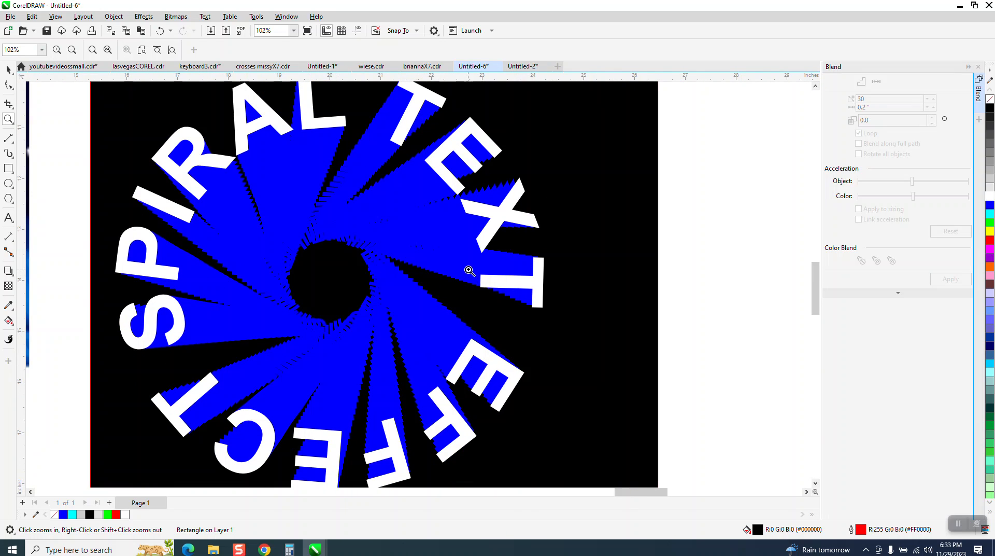
scroll(447, 252, down, 5)
click(8, 69)
click(531, 188)
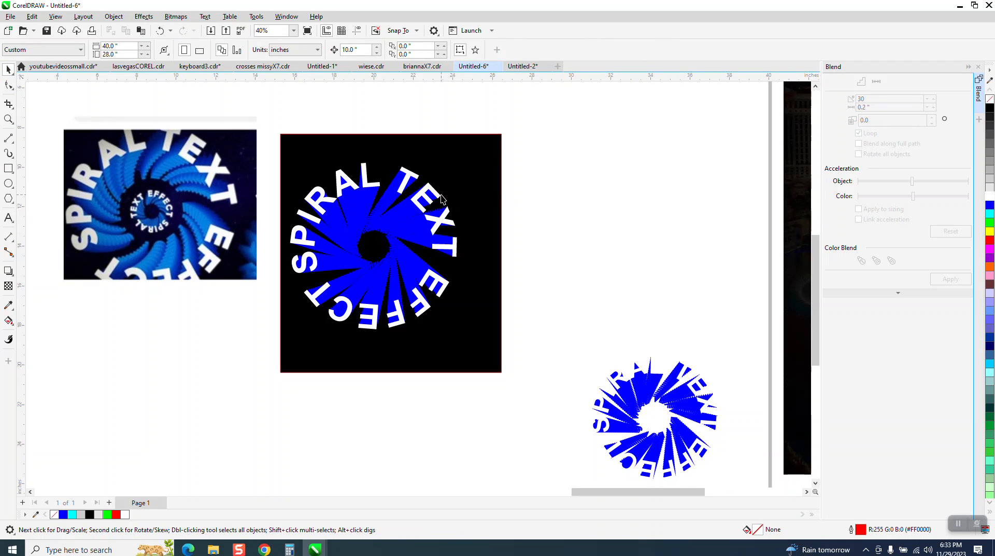
Widen the black rectangle to about 21.2 inches and nudge the white text ring 10 inches right, off the blue spiral
click(457, 204)
drag(506, 252, 703, 253)
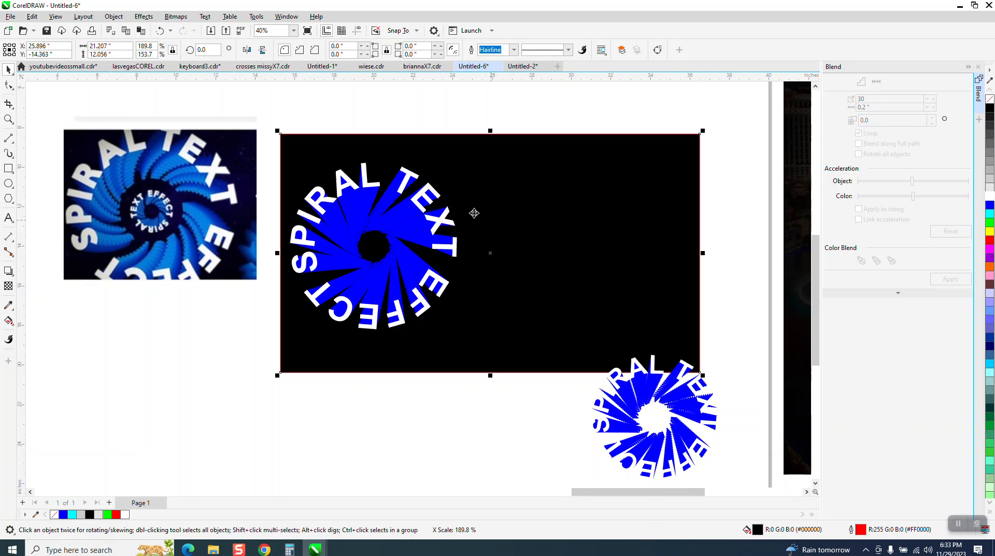
click(440, 197)
key(Right)
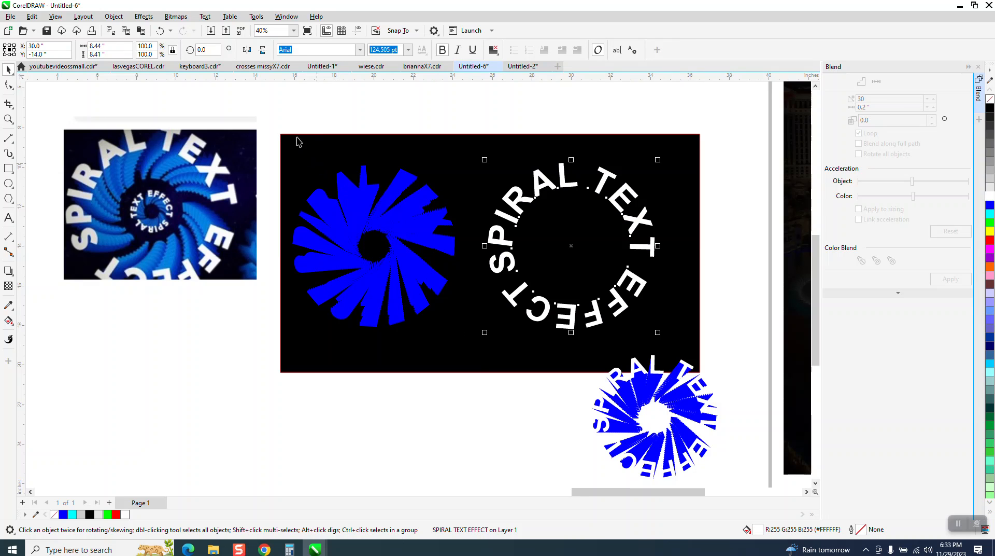
Give all the blue spiral's letter copies a black hairline outline and nudge the white text ring 10 inches left, back onto the spiral
drag(282, 119, 472, 369)
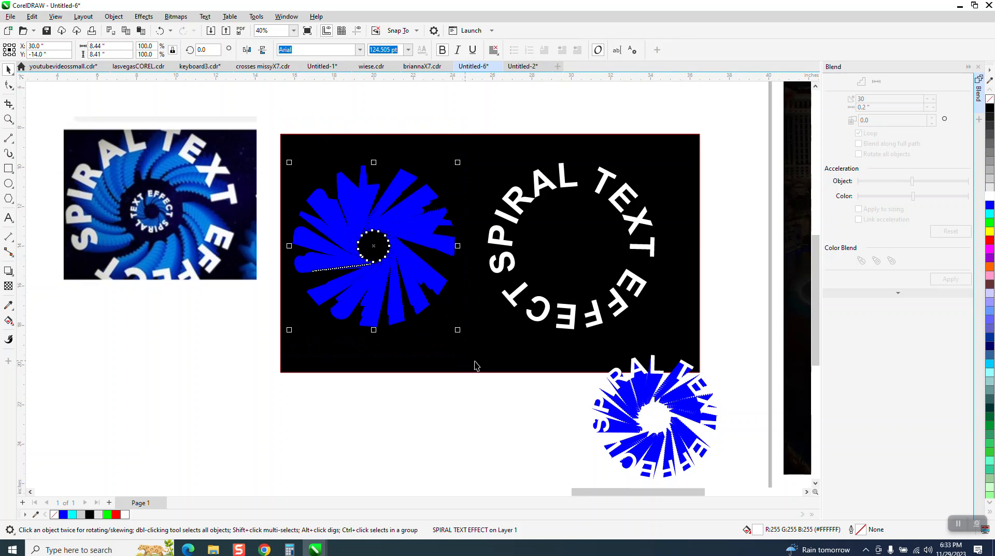
right_click(990, 108)
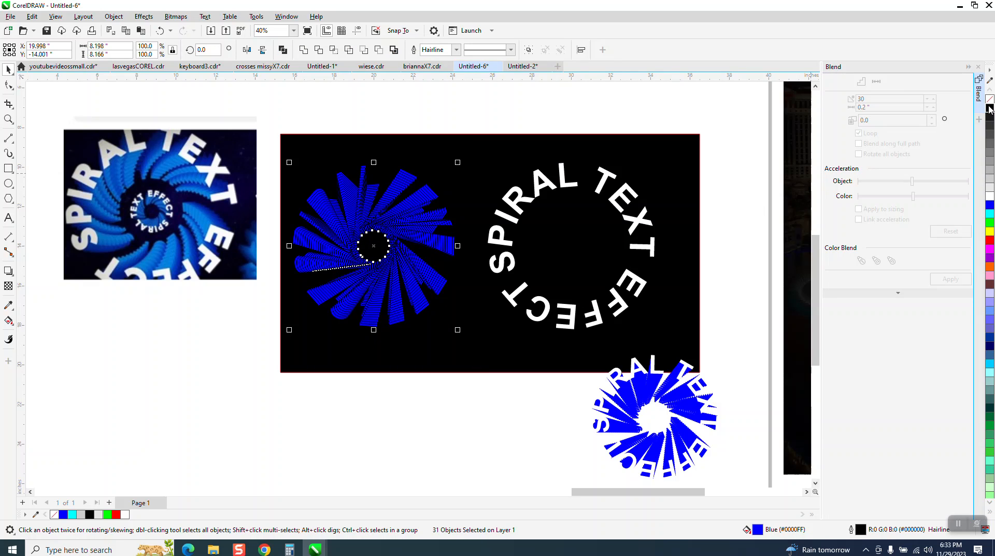
click(567, 184)
key(Left)
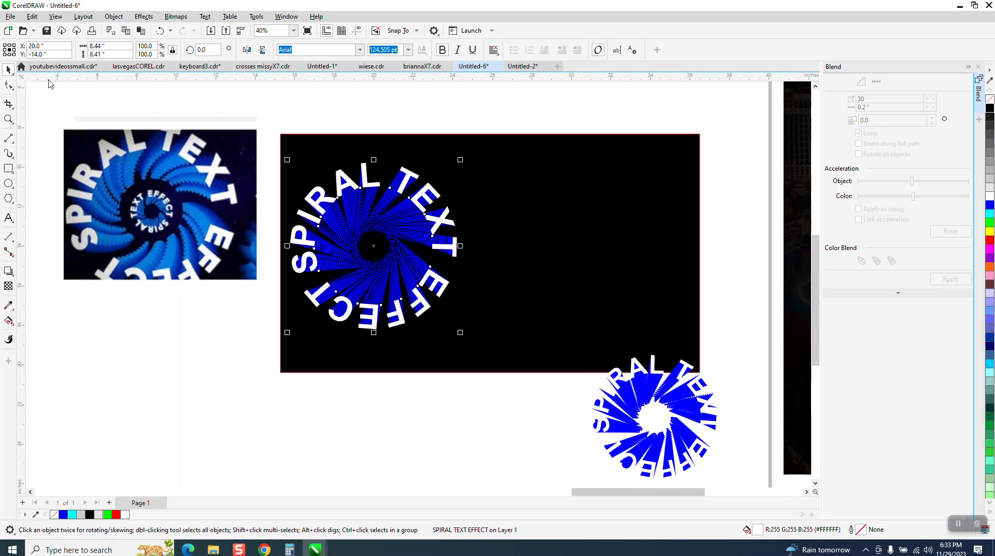
Examine the outlined spiral up close and compare its layered letter trails with those in the reference picture
click(9, 119)
drag(294, 172, 540, 291)
right_click(377, 260)
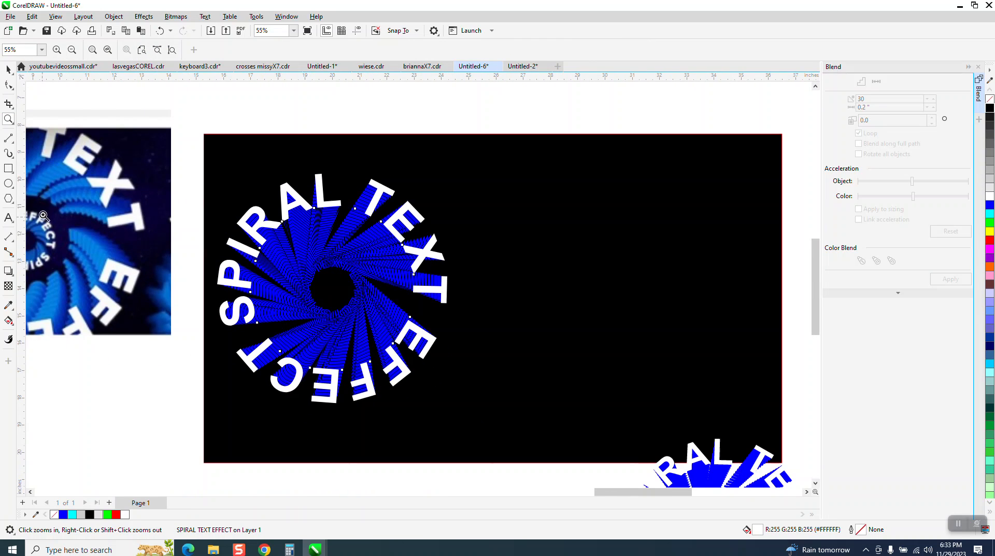
scroll(85, 197, down, 1)
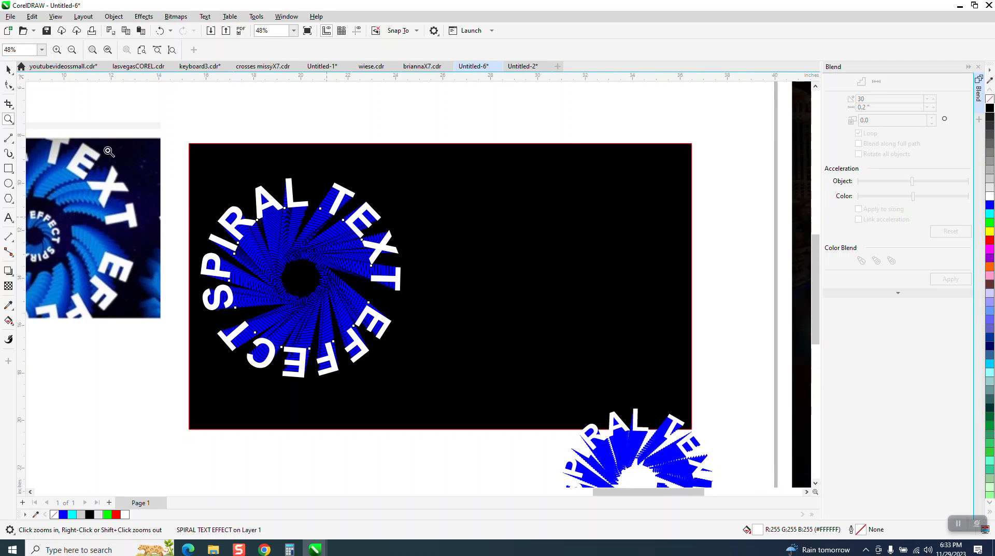
scroll(167, 225, up, 8)
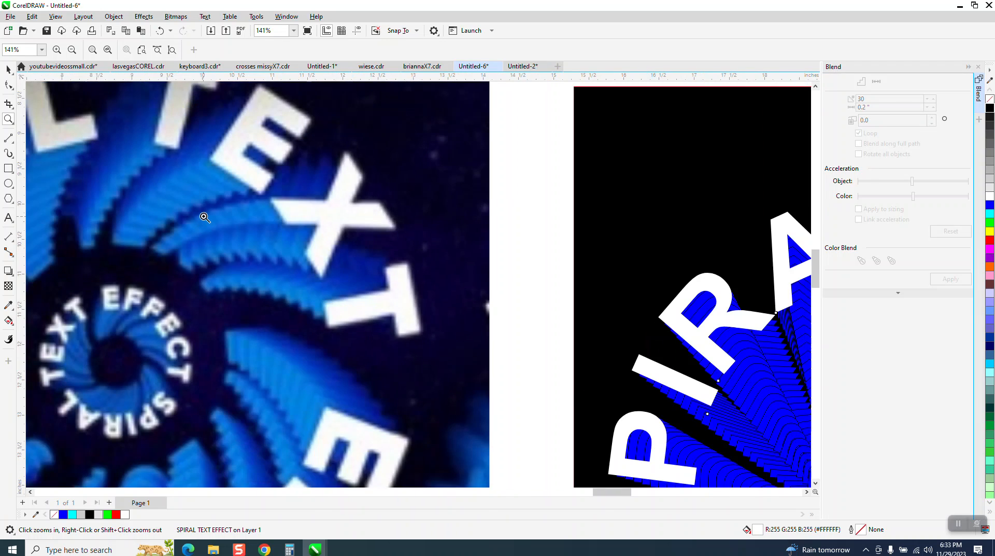
scroll(204, 217, down, 10)
drag(429, 228, 582, 351)
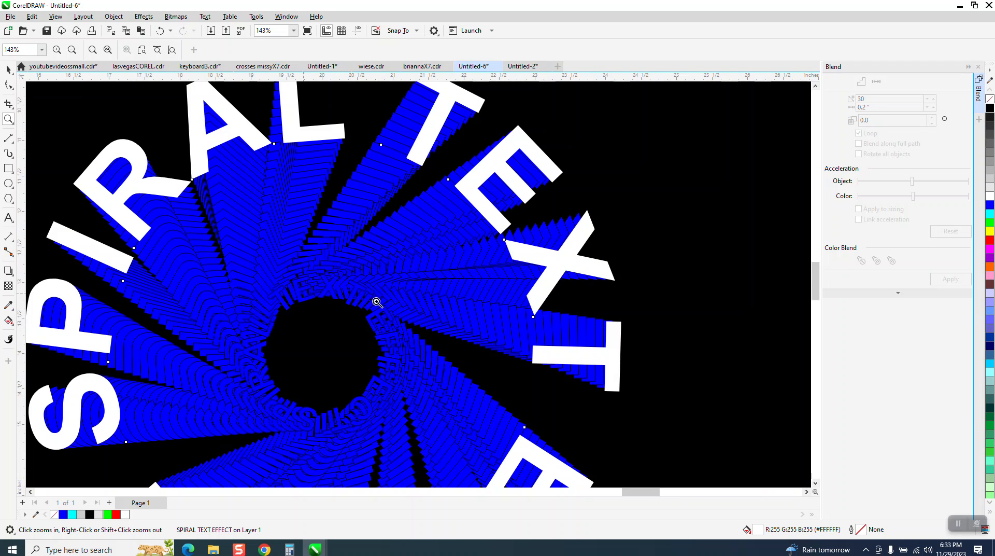
right_click(302, 165)
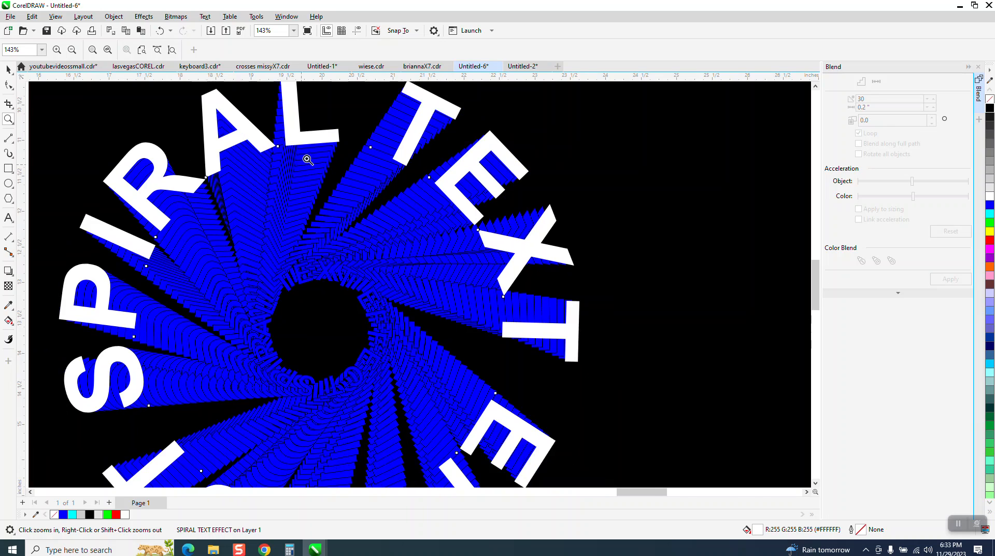
right_click(465, 203)
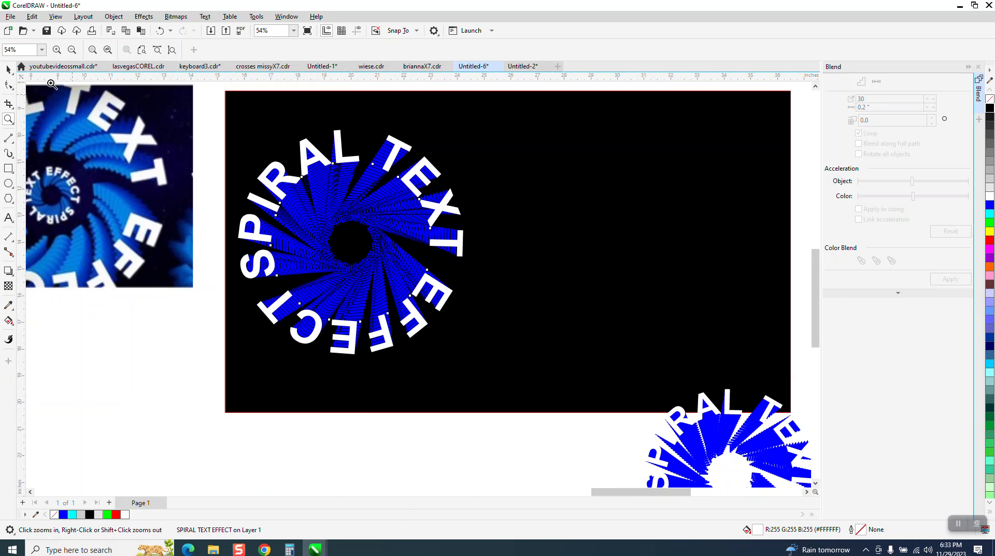
Select the small blue inner ring of the other spiral, at the lower edge of the black rectangle
click(8, 69)
key(space)
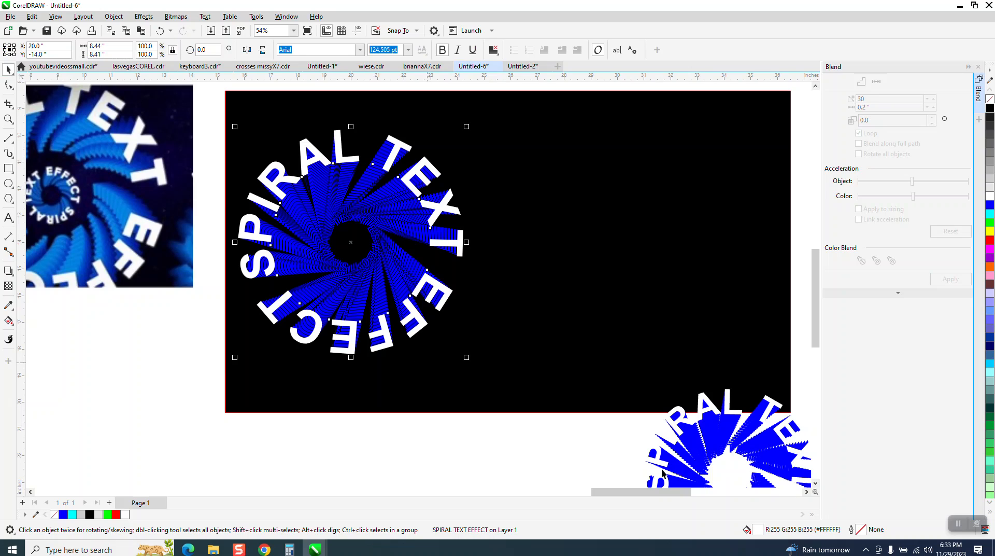
click(685, 449)
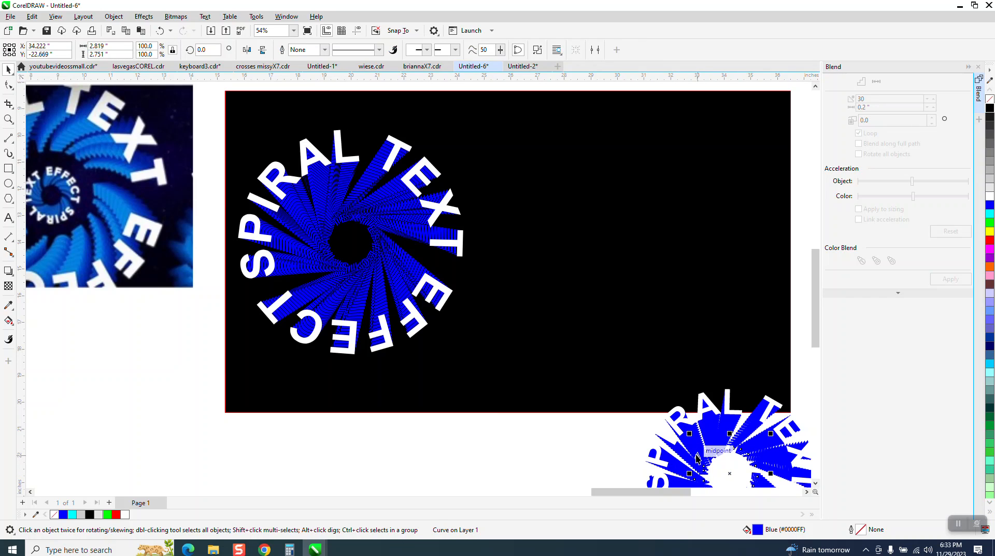
scroll(685, 451, down, 1)
scroll(565, 447, down, 1)
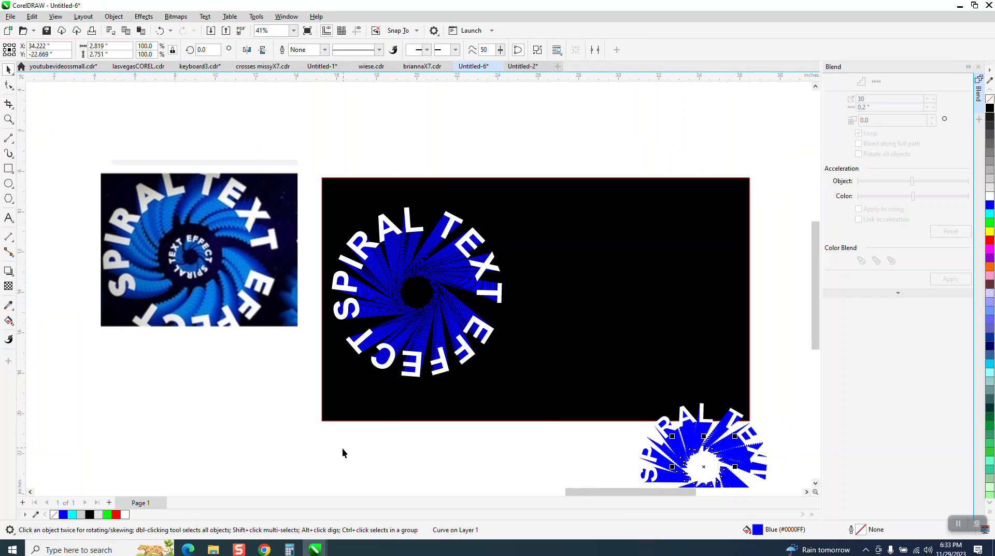